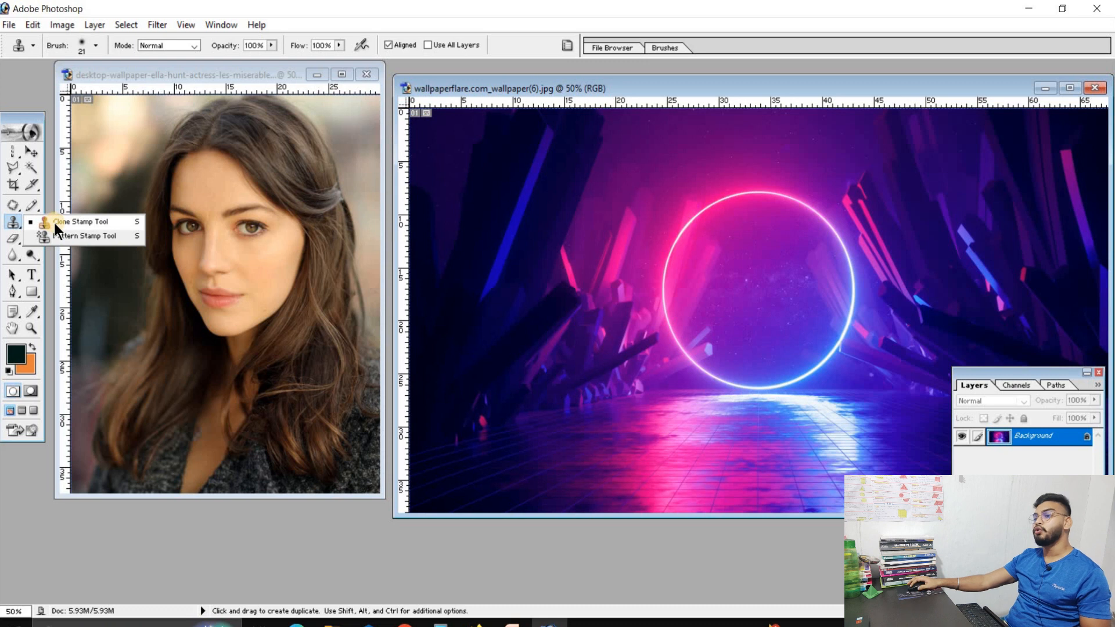
# Step: Select the Clone Stamp tool, sample the portrait between the eyes, and enlarge the brush to 250 px
pyautogui.click(54, 223)
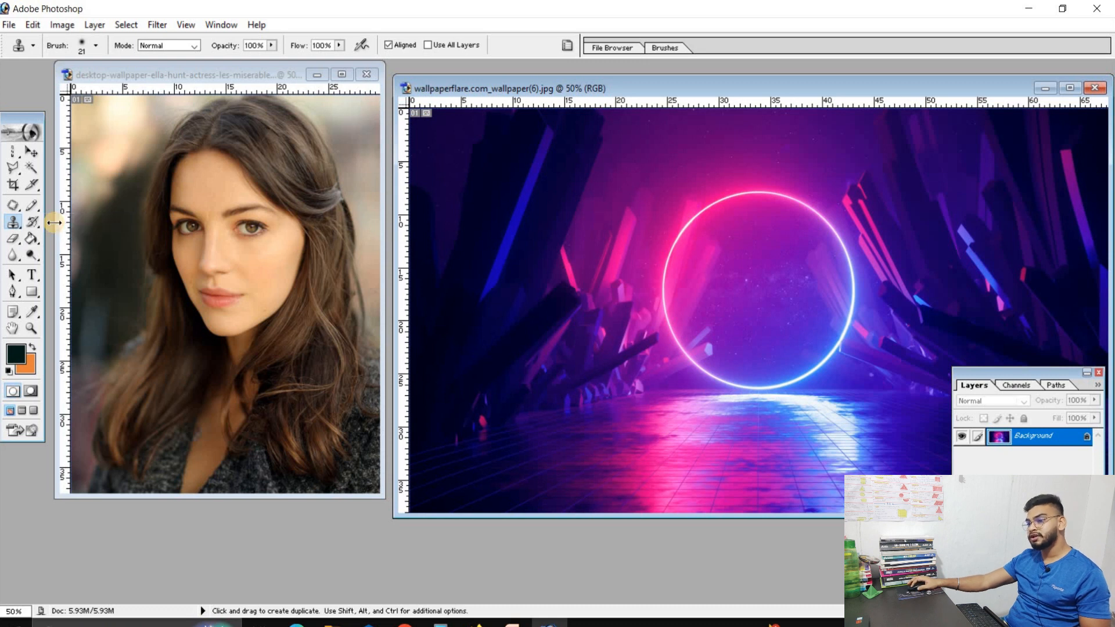
pyautogui.press('alt')
pyautogui.keyDown('alt'); pyautogui.click(211, 219); pyautogui.keyUp('alt')
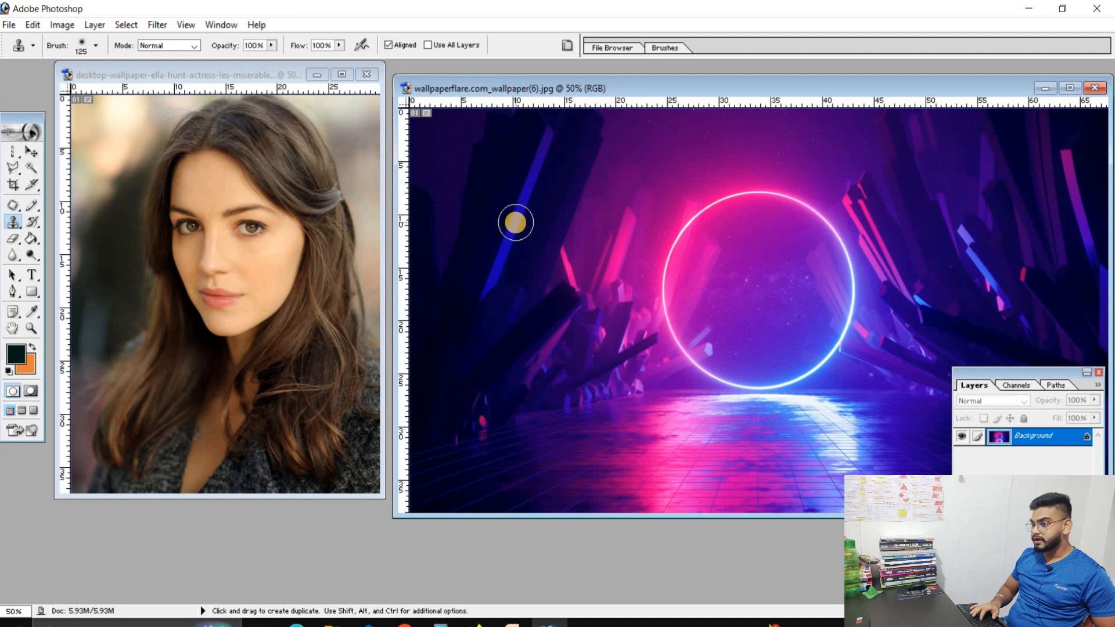
pyautogui.press(']')
pyautogui.press(']')
pyautogui.press(']')
pyautogui.press(']')
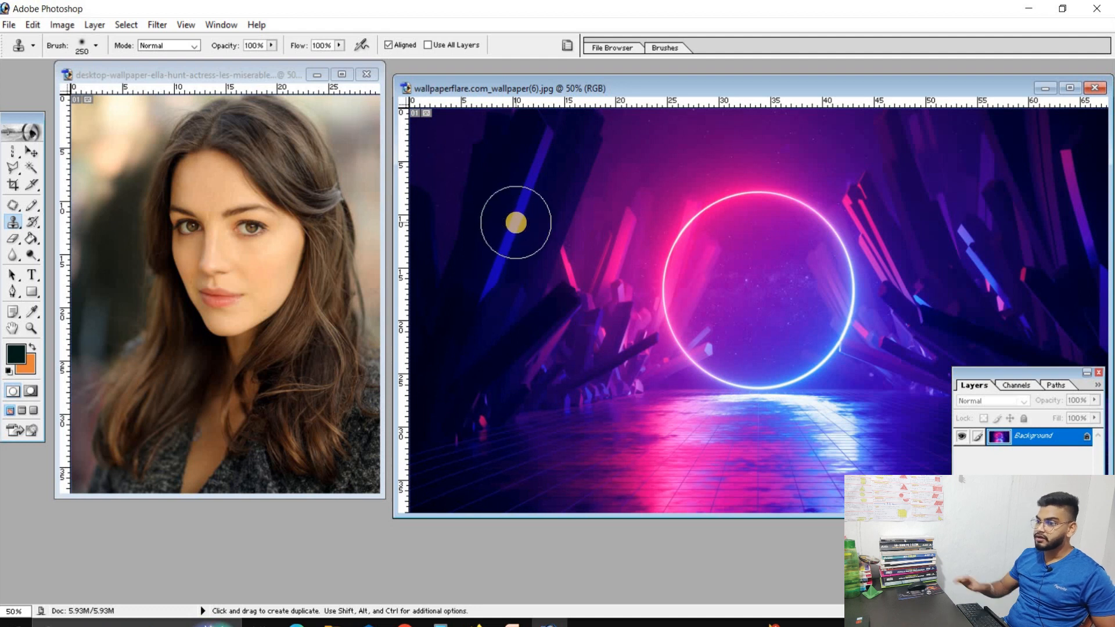
# Step: Pick the soft 17 px brush preset and set the Clone Stamp opacity to 55%
pyautogui.click(96, 46)
pyautogui.scroll(-5, 107, 186)
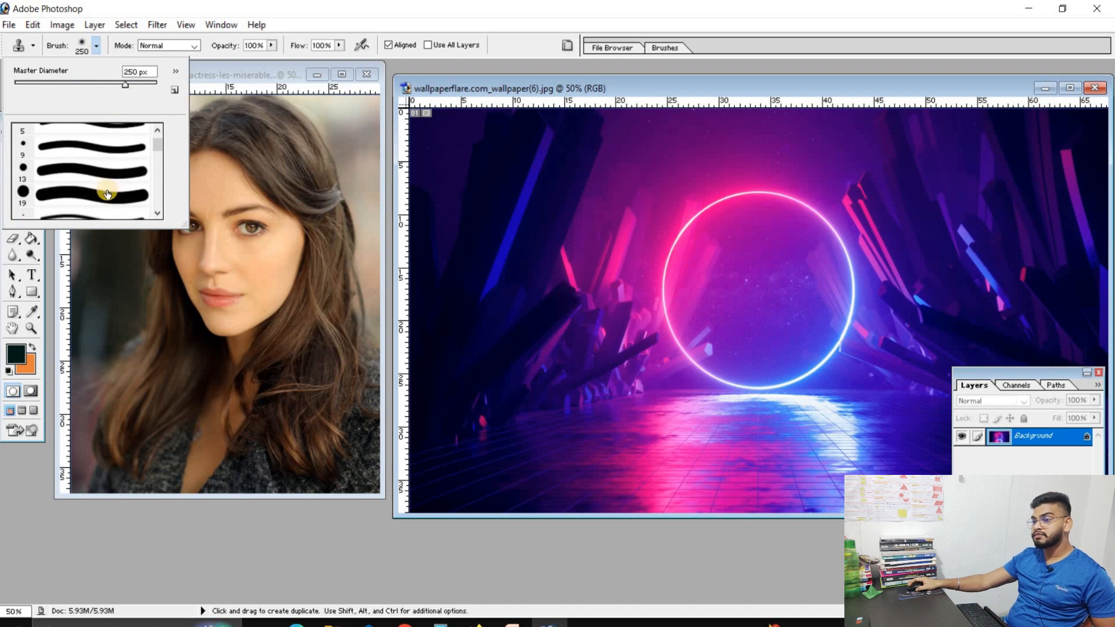
pyautogui.scroll(-2, 108, 194)
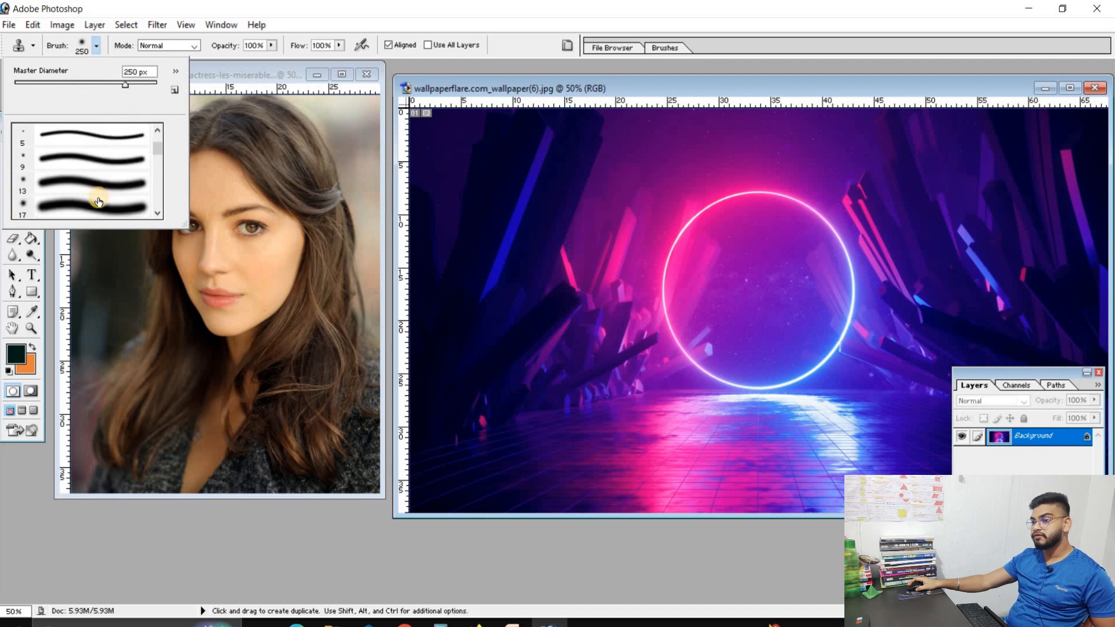
pyautogui.click(99, 201)
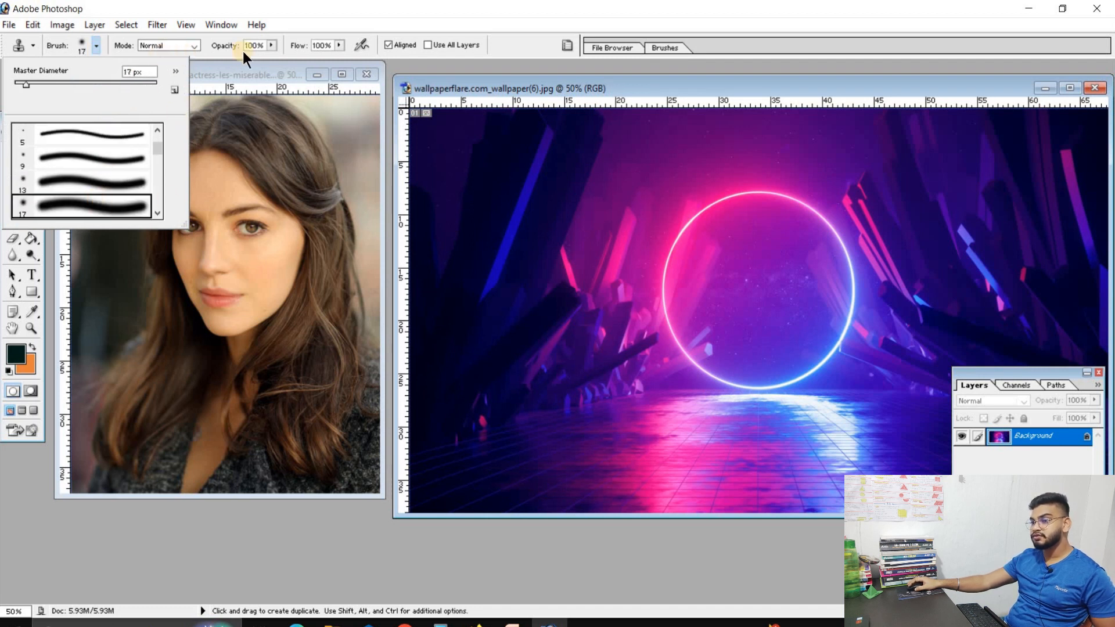
pyautogui.click(271, 46)
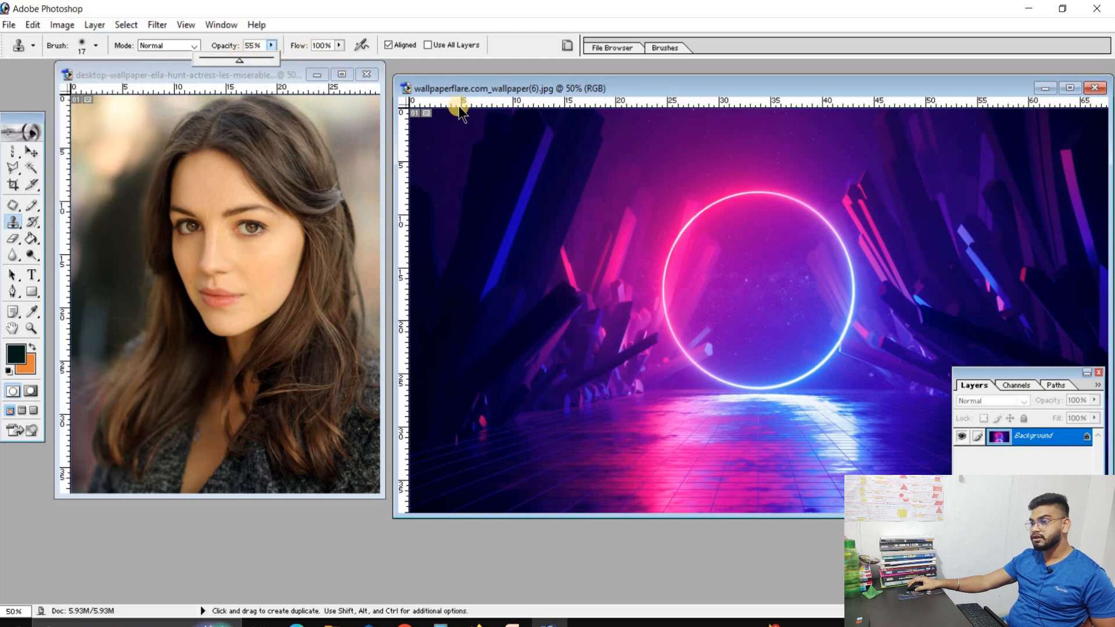
pyautogui.click(509, 195)
# Step: Enlarge the brush to 250 px and paint the semi-transparent portrait clone over the left part of the neon wallpaper
pyautogui.press(']')
pyautogui.press(']')
pyautogui.press(']')
pyautogui.press(']')
pyautogui.press(']')
pyautogui.press(']')
pyautogui.press(']')
pyautogui.press(']')
pyautogui.press(']')
pyautogui.press(']')
pyautogui.press(']')
pyautogui.press(']')
pyautogui.press(']')
pyautogui.press(']')
pyautogui.press(']')
pyautogui.press(']')
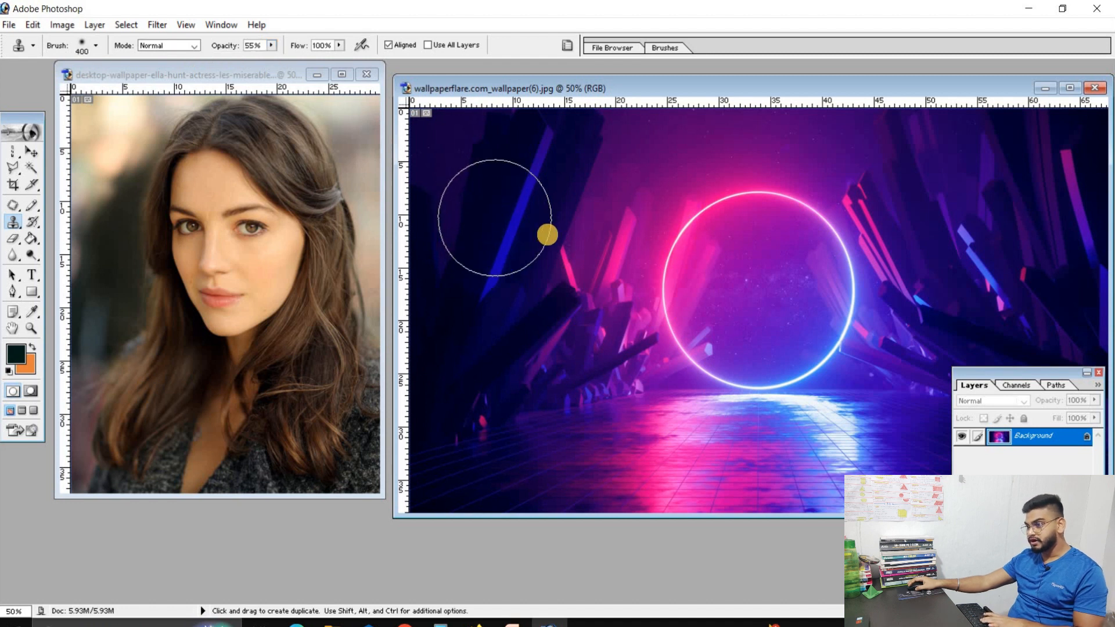
pyautogui.press('[')
pyautogui.press('[')
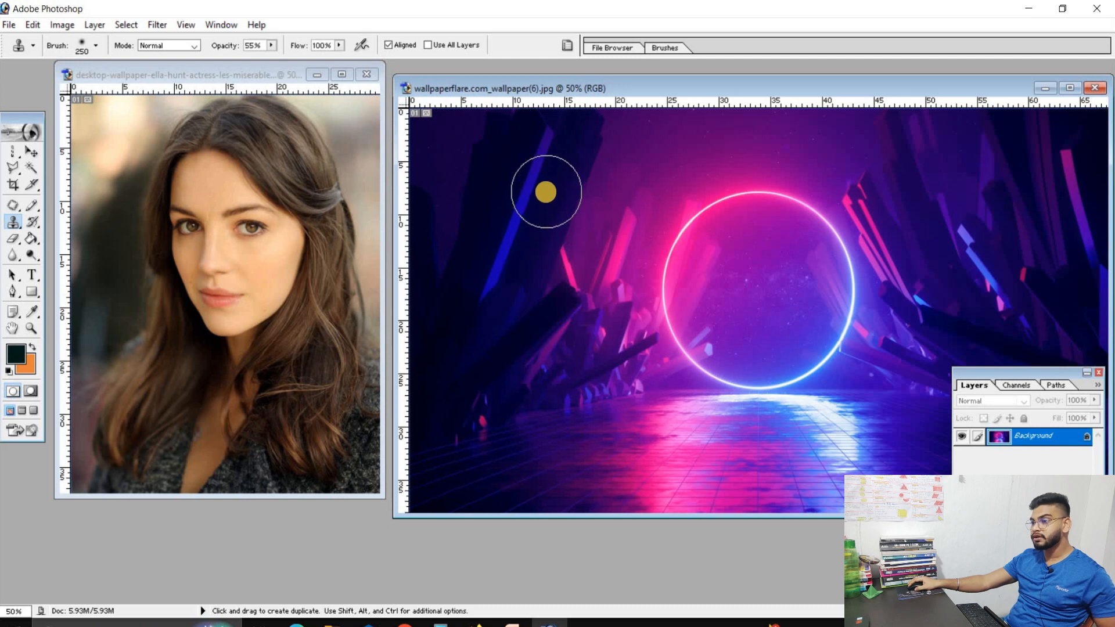
pyautogui.moveTo(547, 190)
pyautogui.mouseDown()
pyautogui.moveTo(560, 232)
pyautogui.moveTo(528, 179)
pyautogui.moveTo(540, 139)
pyautogui.moveTo(579, 149)
pyautogui.moveTo(511, 137)
pyautogui.moveTo(604, 162)
pyautogui.moveTo(542, 304)
pyautogui.moveTo(549, 347)
pyautogui.moveTo(522, 428)
pyautogui.moveTo(667, 407)
pyautogui.moveTo(509, 180)
pyautogui.moveTo(622, 306)
pyautogui.mouseUp()
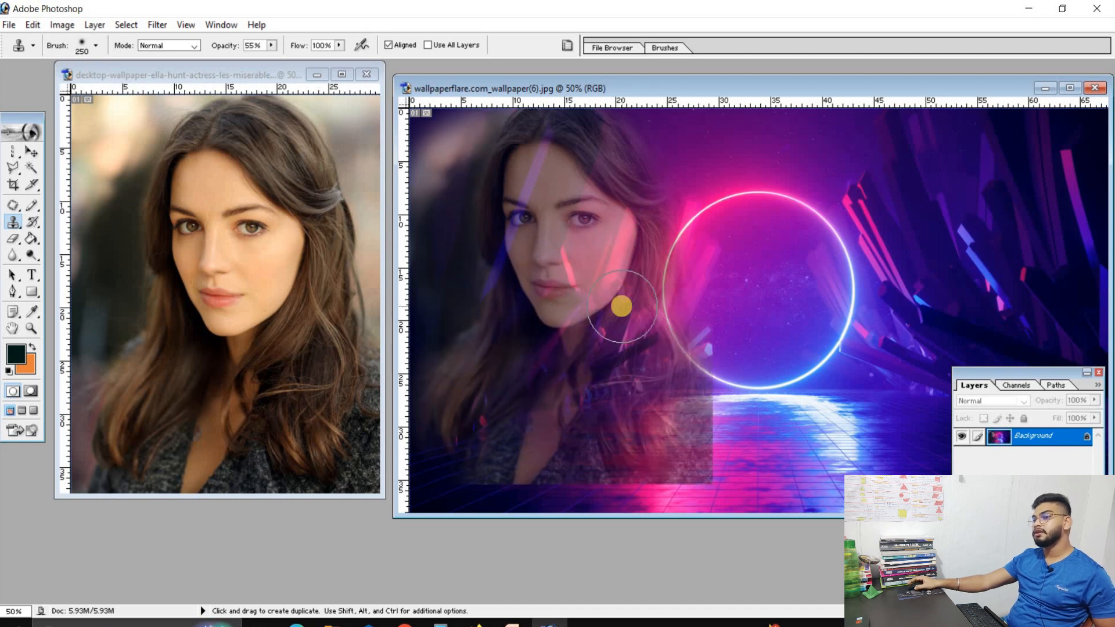
# Step: Hide the Layers palette and clone the portrait at 100% opacity onto the wallpaper's right side, sampling between the eyes
pyautogui.click(271, 45)
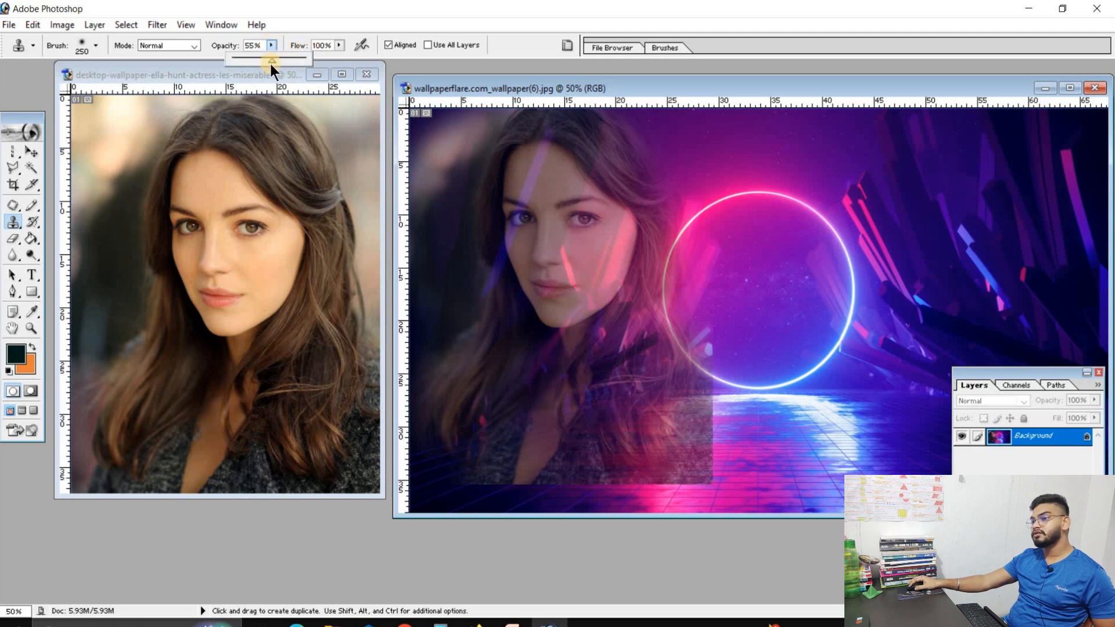
pyautogui.moveTo(271, 60); pyautogui.dragTo(305, 60)
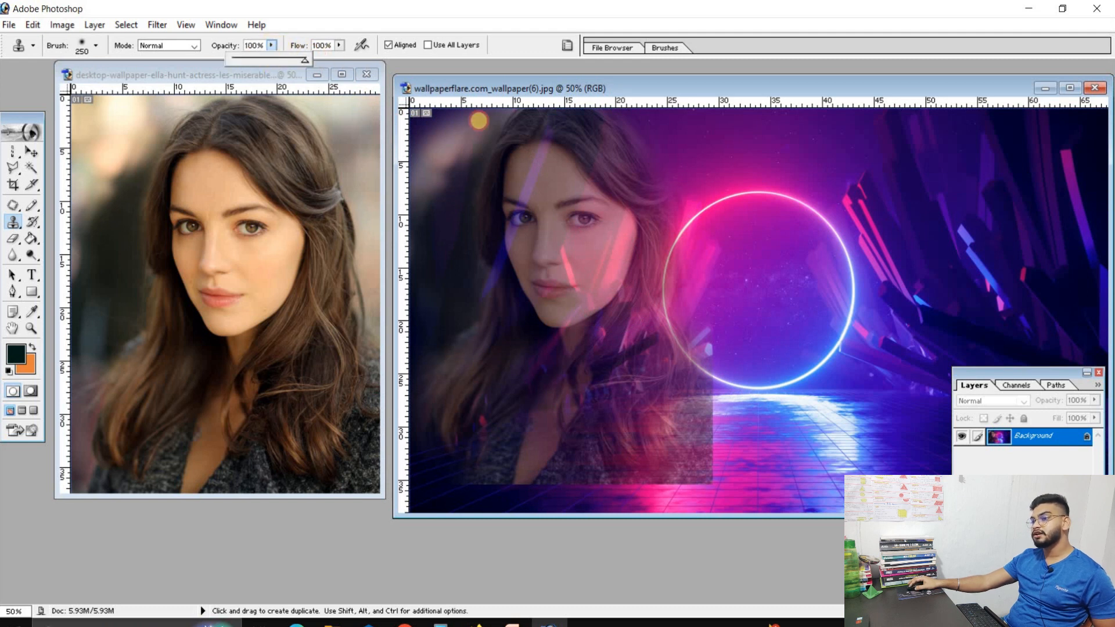
pyautogui.click(1083, 372)
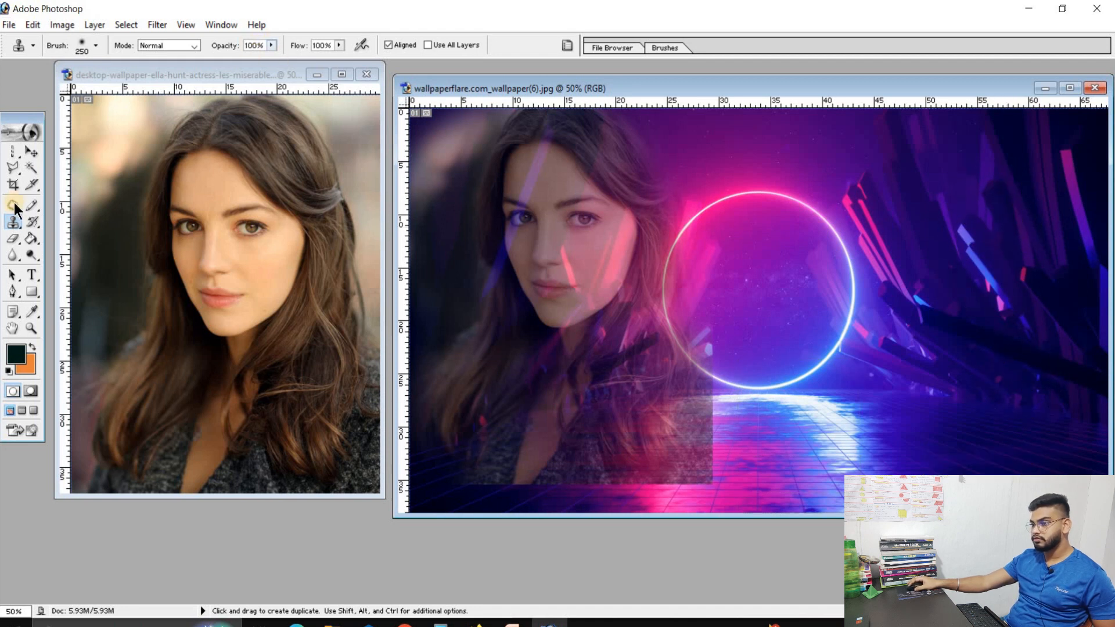
pyautogui.keyDown('alt'); pyautogui.click(213, 224); pyautogui.keyUp('alt')
pyautogui.moveTo(1000, 241)
pyautogui.mouseDown()
pyautogui.moveTo(1008, 216)
pyautogui.moveTo(945, 262)
pyautogui.moveTo(1070, 261)
pyautogui.moveTo(1019, 383)
pyautogui.moveTo(938, 432)
pyautogui.moveTo(1022, 433)
pyautogui.mouseUp()
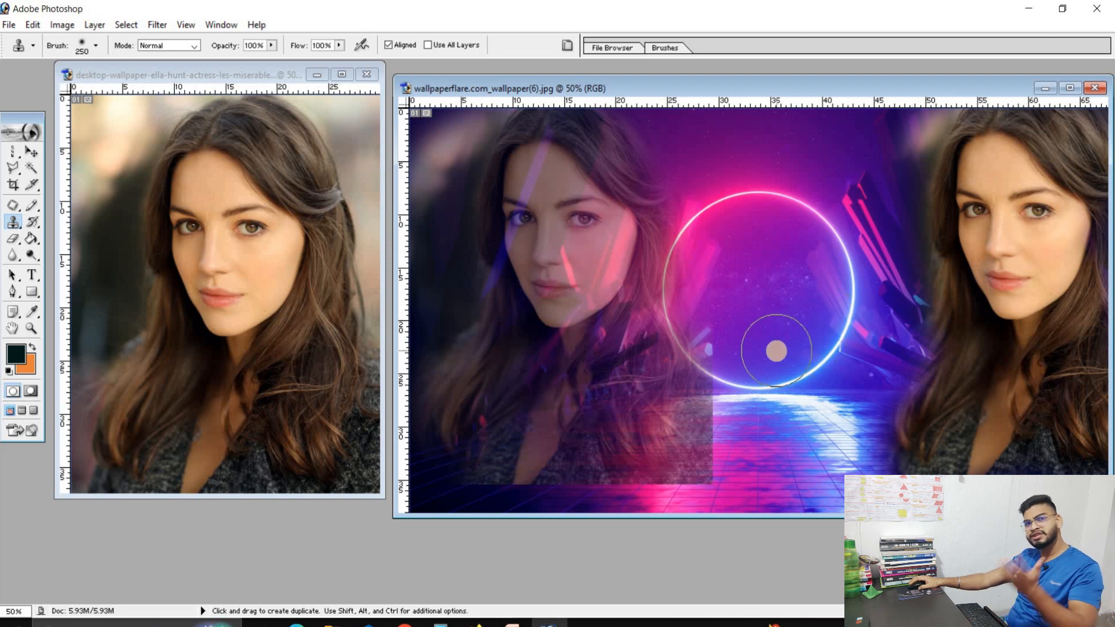
# Step: Turn off Aligned and clone three separate copies of the face across the wallpaper's upper left and upper middle
pyautogui.click(396, 46)
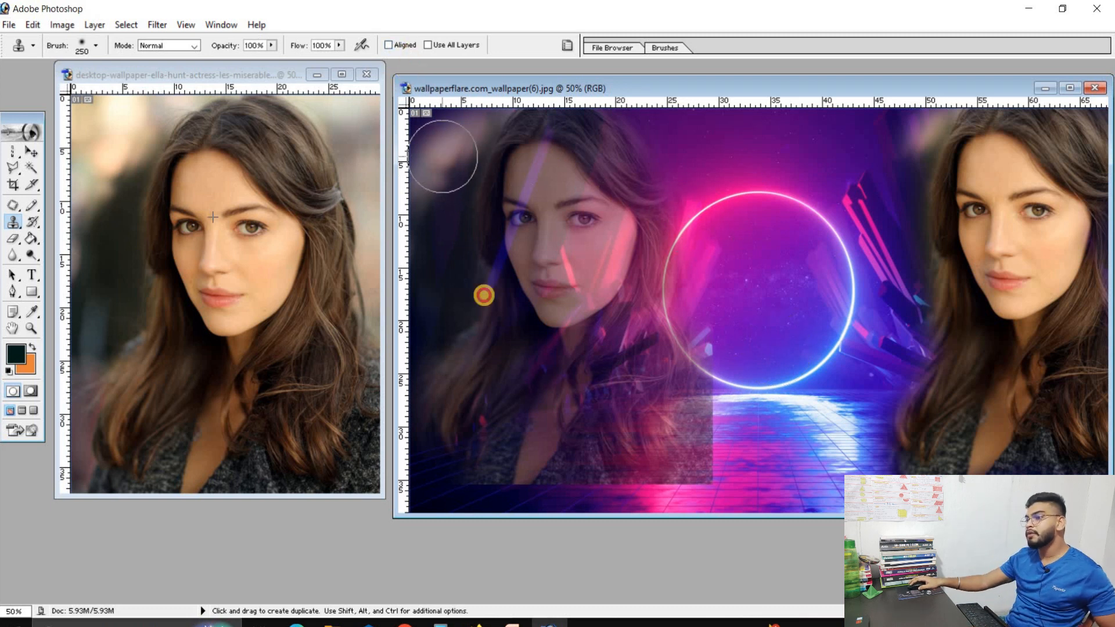
pyautogui.moveTo(484, 295)
pyautogui.mouseDown()
pyautogui.moveTo(506, 150)
pyautogui.moveTo(496, 272)
pyautogui.moveTo(454, 142)
pyautogui.moveTo(539, 165)
pyautogui.moveTo(608, 161)
pyautogui.moveTo(590, 298)
pyautogui.moveTo(690, 206)
pyautogui.moveTo(682, 167)
pyautogui.moveTo(645, 241)
pyautogui.moveTo(644, 166)
pyautogui.mouseUp()
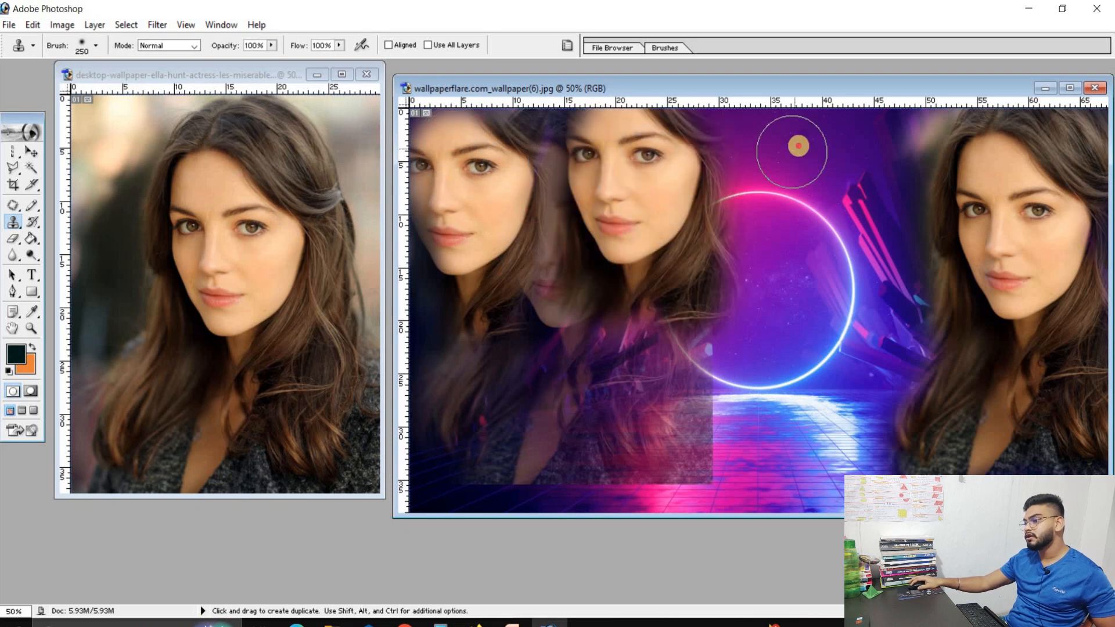
pyautogui.moveTo(798, 146)
pyautogui.mouseDown()
pyautogui.moveTo(760, 177)
pyautogui.moveTo(822, 184)
pyautogui.moveTo(830, 213)
pyautogui.moveTo(863, 135)
pyautogui.mouseUp()
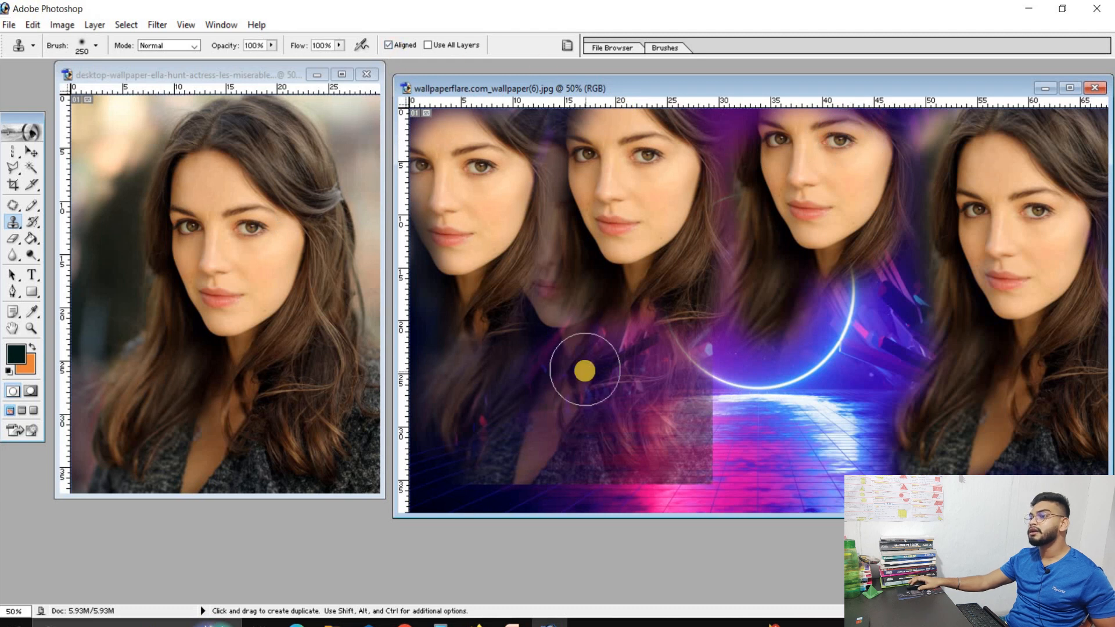
# Step: With Aligned on, extend the cloned portrait across the middle and paint another face at lower center, sampled beside the mouth
pyautogui.moveTo(585, 371)
pyautogui.mouseDown()
pyautogui.moveTo(659, 373)
pyautogui.moveTo(674, 387)
pyautogui.moveTo(630, 371)
pyautogui.moveTo(735, 325)
pyautogui.moveTo(614, 392)
pyautogui.moveTo(633, 442)
pyautogui.moveTo(823, 434)
pyautogui.moveTo(959, 179)
pyautogui.moveTo(840, 192)
pyautogui.moveTo(962, 180)
pyautogui.moveTo(844, 185)
pyautogui.moveTo(881, 161)
pyautogui.moveTo(934, 378)
pyautogui.moveTo(933, 353)
pyautogui.moveTo(919, 391)
pyautogui.moveTo(819, 215)
pyautogui.moveTo(723, 213)
pyautogui.moveTo(519, 381)
pyautogui.moveTo(412, 411)
pyautogui.moveTo(458, 446)
pyautogui.moveTo(501, 450)
pyautogui.moveTo(527, 411)
pyautogui.mouseUp()
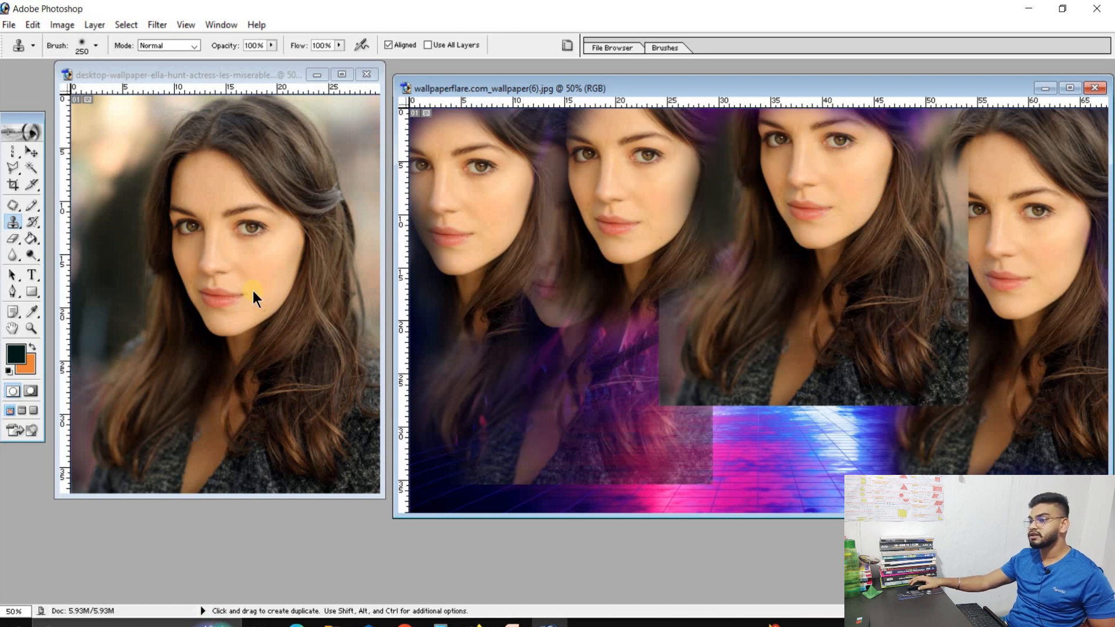
pyautogui.keyDown('alt'); pyautogui.click(252, 288); pyautogui.keyUp('alt')
pyautogui.moveTo(682, 358)
pyautogui.mouseDown()
pyautogui.moveTo(645, 361)
pyautogui.moveTo(577, 443)
pyautogui.moveTo(728, 229)
pyautogui.moveTo(612, 302)
pyautogui.moveTo(609, 269)
pyautogui.moveTo(586, 273)
pyautogui.mouseUp()
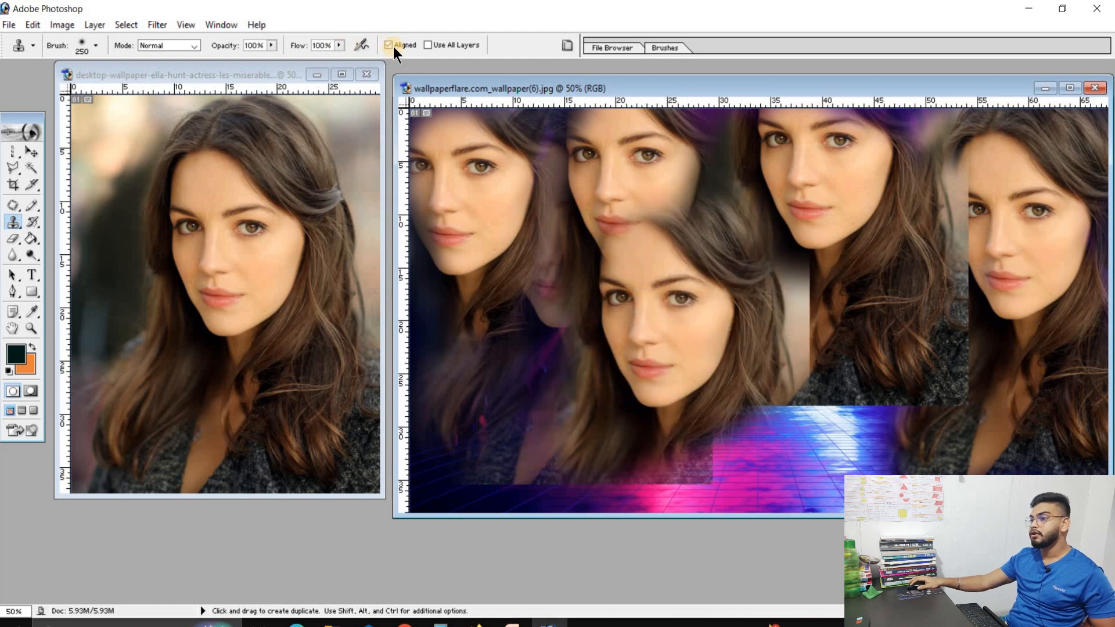
# Step: Turn off Aligned and clone more copies of the face over the left, right and lower middle of the wallpaper
pyautogui.click(392, 46)
pyautogui.moveTo(597, 258)
pyautogui.mouseDown()
pyautogui.moveTo(528, 324)
pyautogui.moveTo(548, 219)
pyautogui.moveTo(627, 134)
pyautogui.mouseUp()
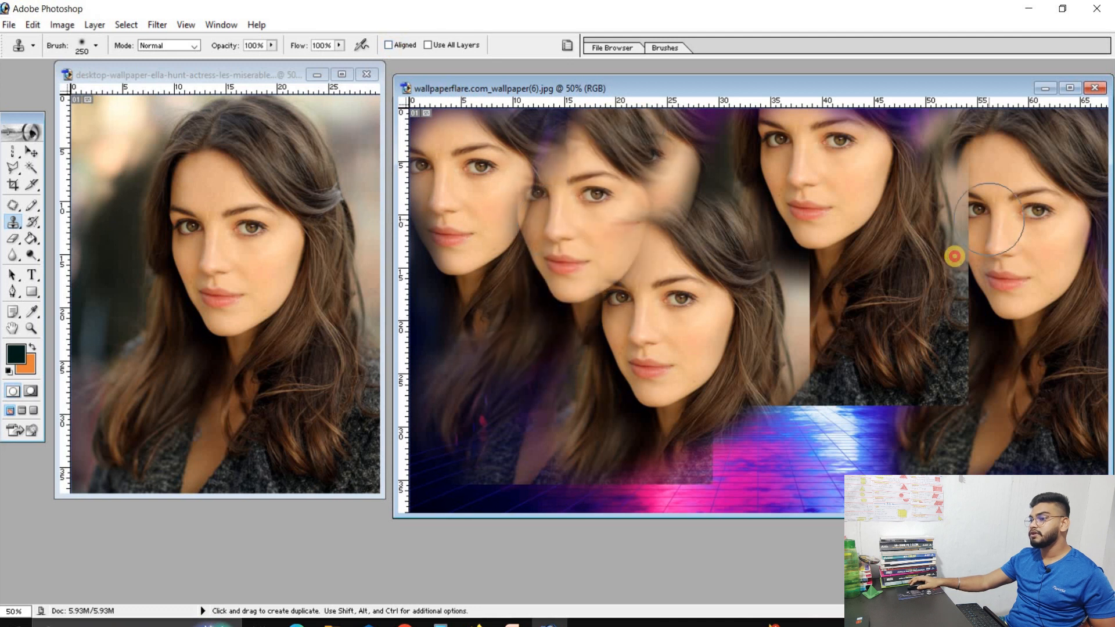
pyautogui.moveTo(988, 220)
pyautogui.mouseDown()
pyautogui.moveTo(955, 258)
pyautogui.moveTo(979, 279)
pyautogui.moveTo(909, 251)
pyautogui.moveTo(802, 410)
pyautogui.moveTo(872, 395)
pyautogui.moveTo(763, 475)
pyautogui.moveTo(756, 292)
pyautogui.moveTo(755, 311)
pyautogui.moveTo(894, 308)
pyautogui.mouseUp()
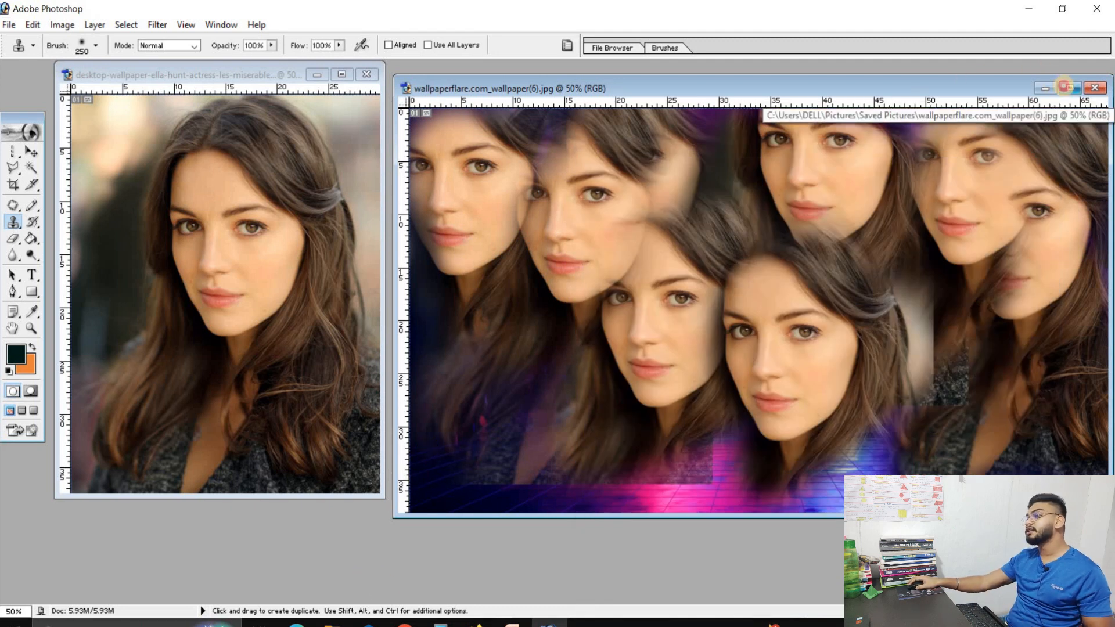
# Step: Maximize the wallpaper image window and select the History Brush tool with a 1200 px brush
pyautogui.doubleClick(1054, 85)
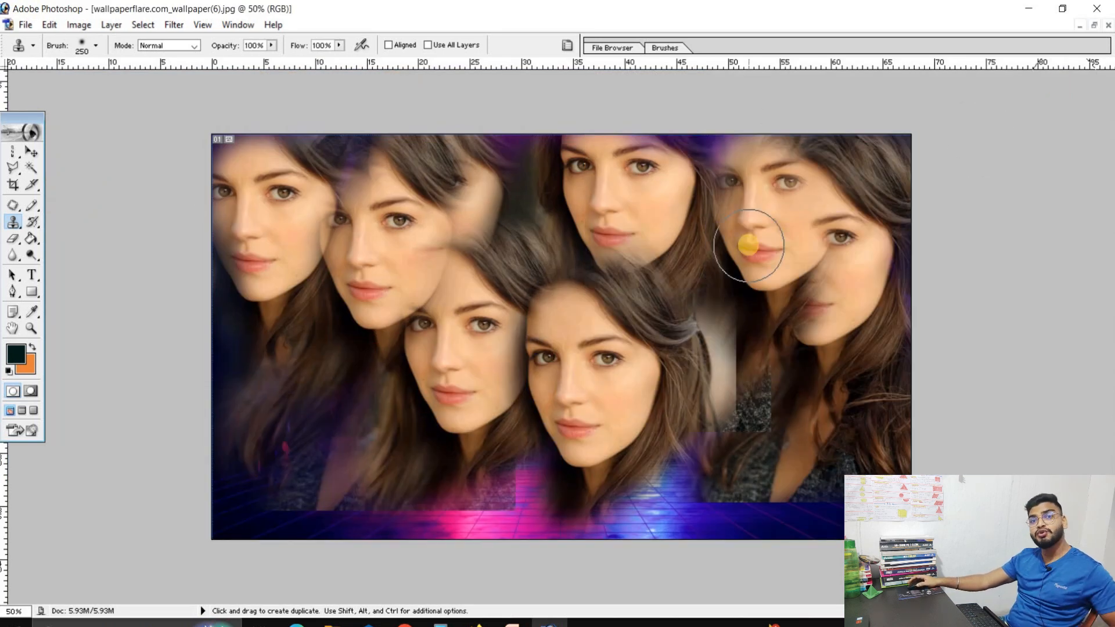
pyautogui.click(36, 225)
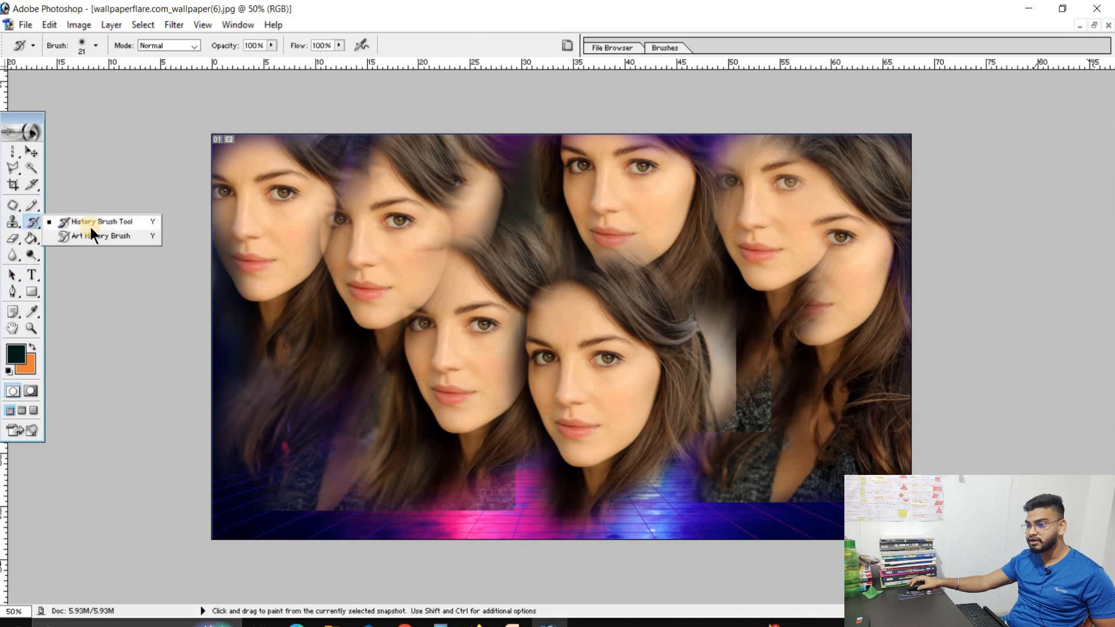
pyautogui.click(90, 228)
pyautogui.click(349, 217)
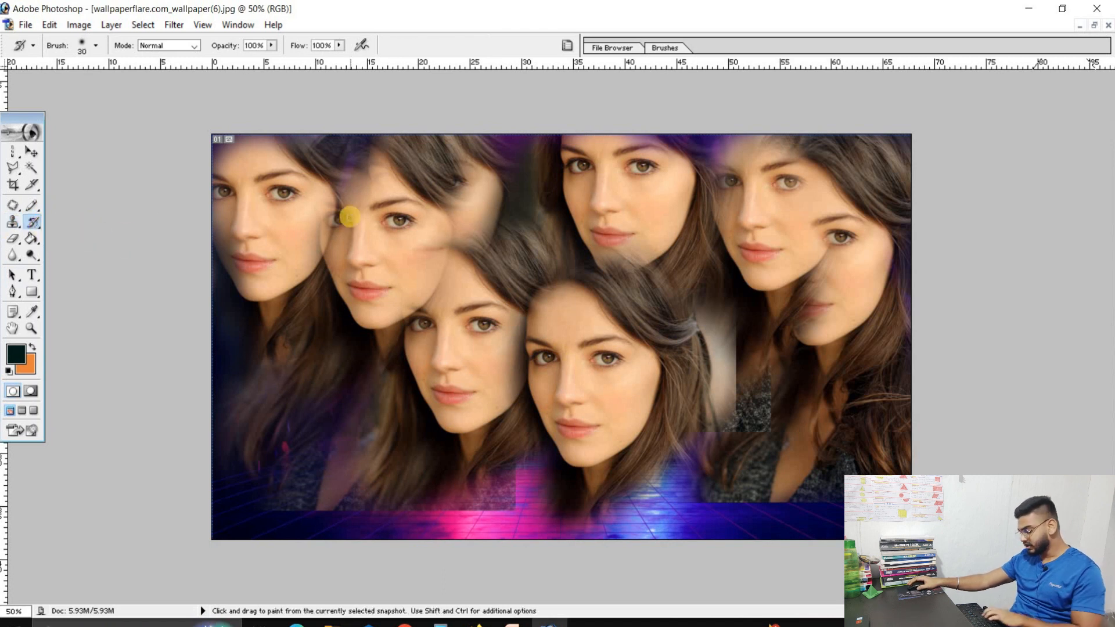
pyautogui.press(']')
pyautogui.press(']')
pyautogui.press(']')
pyautogui.press(']')
pyautogui.press(']')
pyautogui.press(']')
pyautogui.press(']')
pyautogui.press(']')
pyautogui.press(']')
pyautogui.press(']')
pyautogui.press(']')
pyautogui.press(']')
pyautogui.press(']')
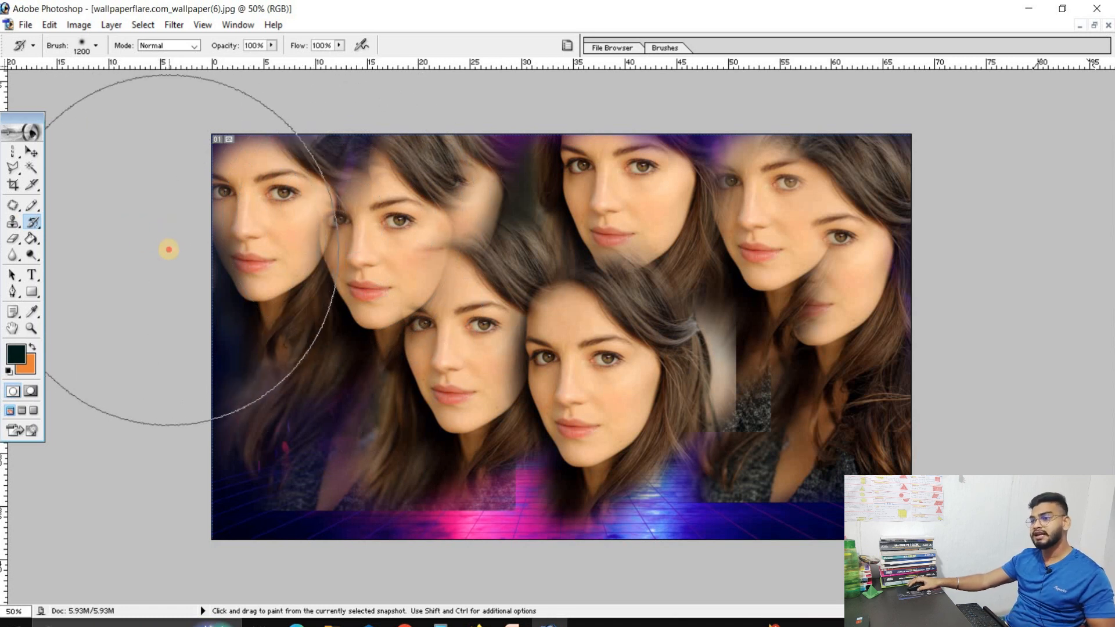
# Step: Try painting the original wallpaper back over the cloned faces with the History Brush, undoing both strokes
pyautogui.moveTo(166, 246)
pyautogui.mouseDown()
pyautogui.moveTo(350, 287)
pyautogui.moveTo(395, 418)
pyautogui.moveTo(490, 296)
pyautogui.moveTo(549, 329)
pyautogui.moveTo(512, 279)
pyautogui.moveTo(413, 373)
pyautogui.mouseUp()
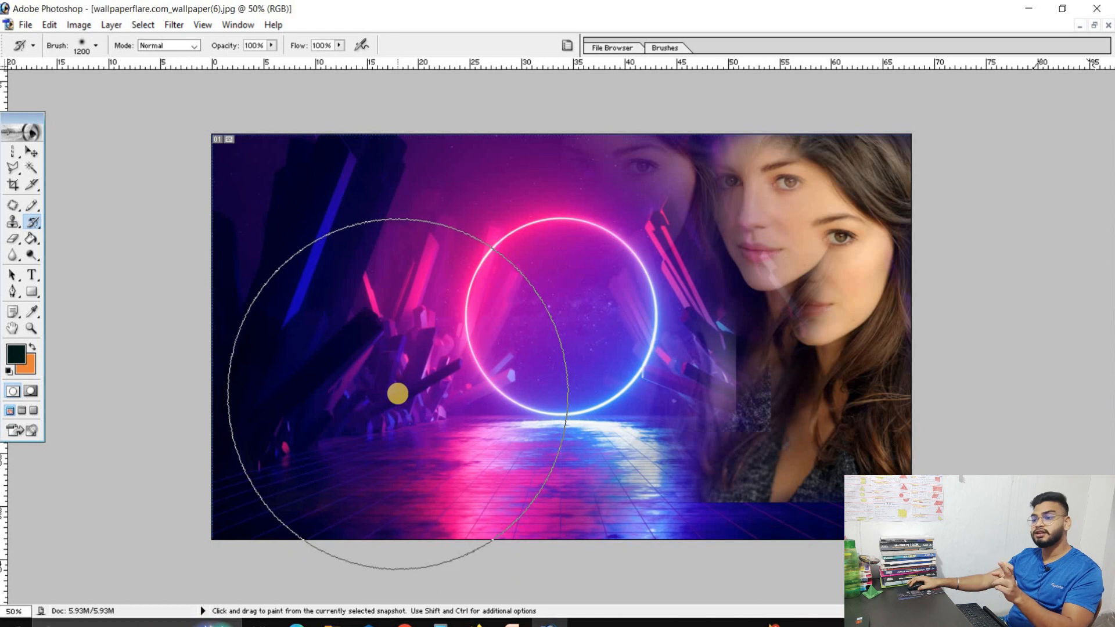
pyautogui.hotkey('ctrl', 'z')
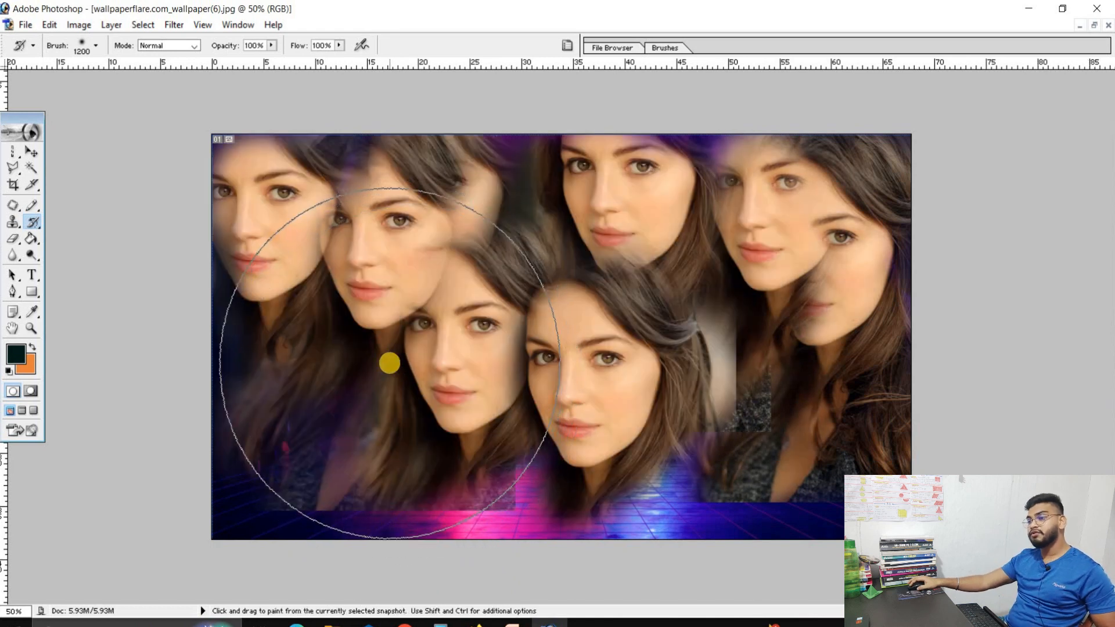
pyautogui.moveTo(391, 269)
pyautogui.mouseDown()
pyautogui.moveTo(292, 347)
pyautogui.moveTo(327, 286)
pyautogui.moveTo(575, 268)
pyautogui.moveTo(623, 307)
pyautogui.moveTo(748, 344)
pyautogui.moveTo(831, 270)
pyautogui.moveTo(854, 444)
pyautogui.moveTo(811, 392)
pyautogui.moveTo(859, 319)
pyautogui.mouseUp()
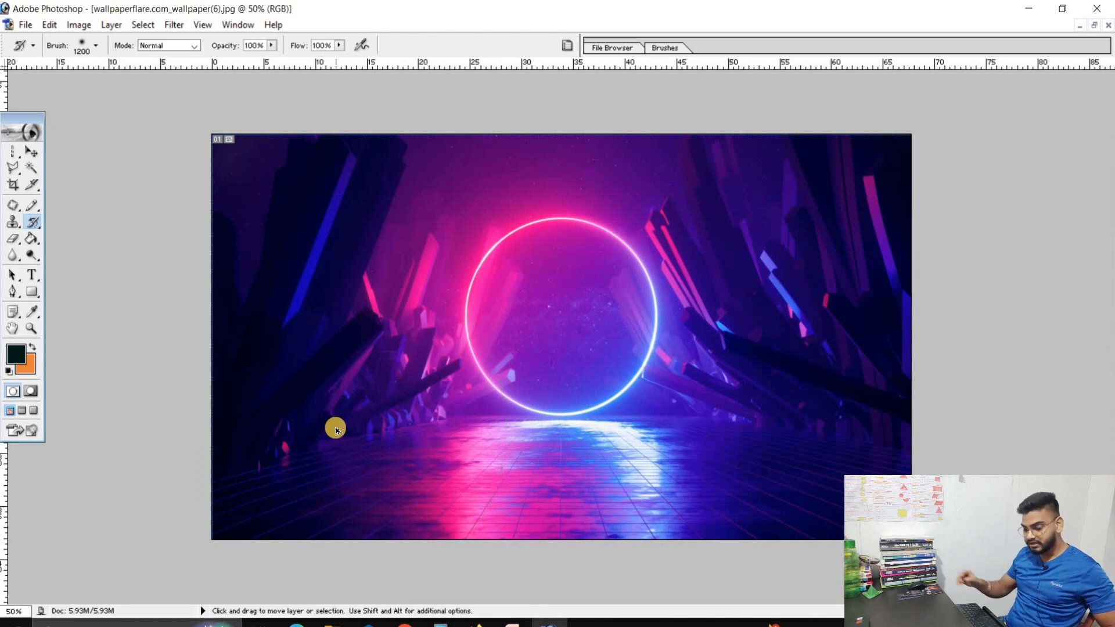
pyautogui.hotkey('ctrl', 'z')
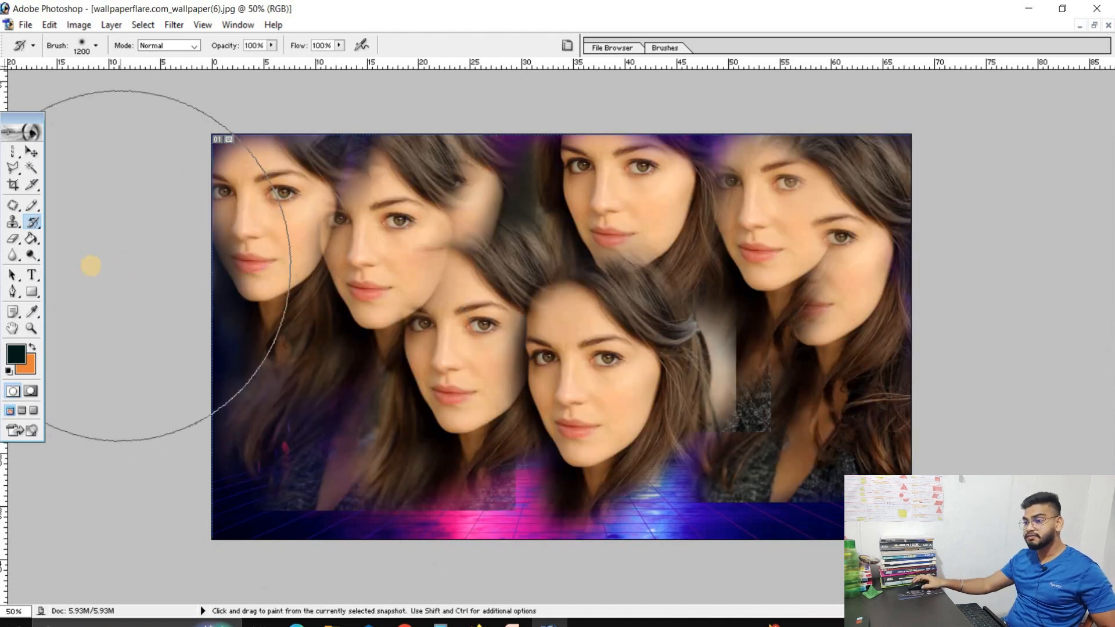
# Step: Reduce the History Brush to 500 px and paint over all cloned faces to restore the original wallpaper
pyautogui.click(33, 226)
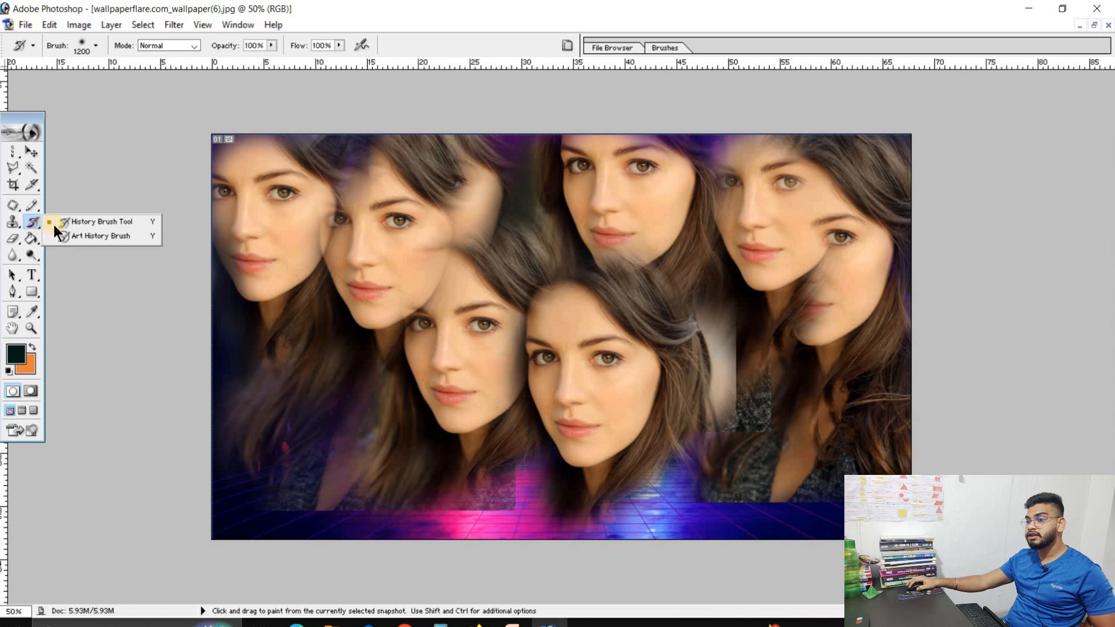
pyautogui.click(154, 263)
pyautogui.press('[')
pyautogui.press('[')
pyautogui.press('[')
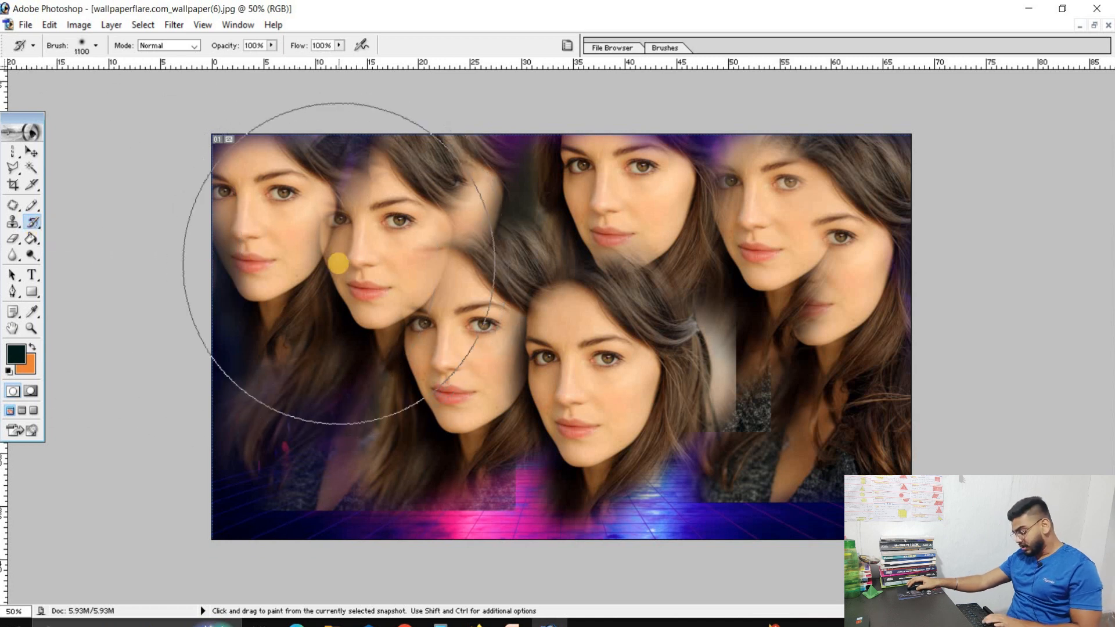
pyautogui.press('[')
pyautogui.press('[')
pyautogui.press('[')
pyautogui.press('[')
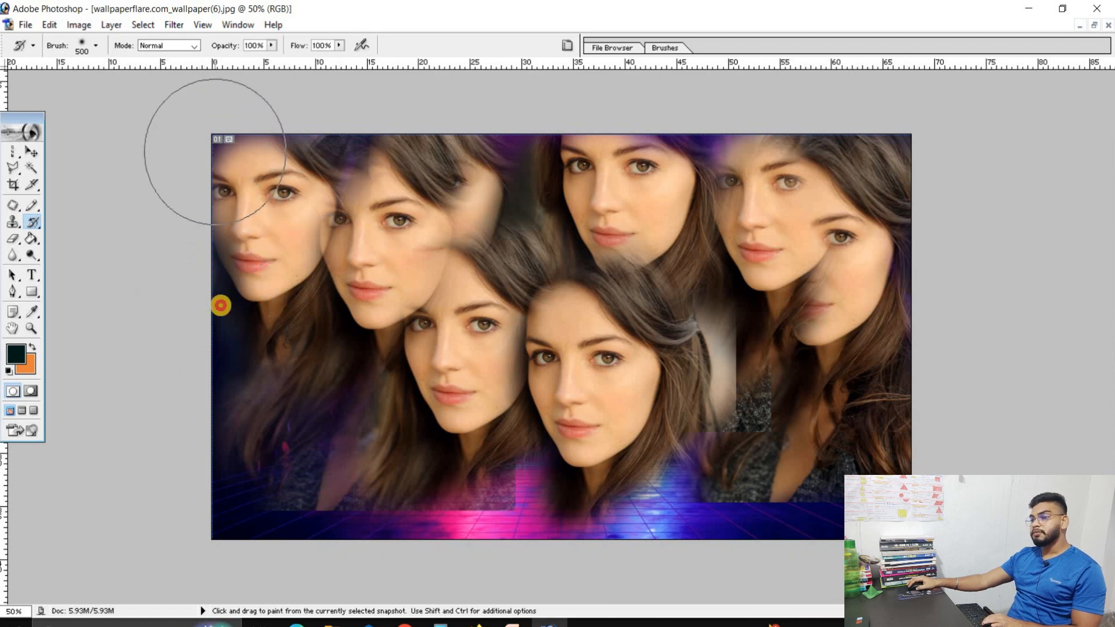
pyautogui.moveTo(219, 304)
pyautogui.mouseDown()
pyautogui.moveTo(249, 180)
pyautogui.moveTo(250, 296)
pyautogui.moveTo(288, 167)
pyautogui.moveTo(270, 242)
pyautogui.moveTo(276, 347)
pyautogui.moveTo(313, 212)
pyautogui.moveTo(446, 310)
pyautogui.moveTo(410, 575)
pyautogui.moveTo(402, 263)
pyautogui.moveTo(396, 329)
pyautogui.moveTo(469, 356)
pyautogui.moveTo(521, 194)
pyautogui.moveTo(569, 353)
pyautogui.moveTo(492, 375)
pyautogui.moveTo(655, 314)
pyautogui.moveTo(664, 363)
pyautogui.moveTo(715, 267)
pyautogui.moveTo(802, 447)
pyautogui.moveTo(820, 432)
pyautogui.moveTo(873, 466)
pyautogui.moveTo(770, 479)
pyautogui.moveTo(890, 230)
pyautogui.moveTo(580, 183)
pyautogui.moveTo(692, 172)
pyautogui.moveTo(380, 208)
pyautogui.moveTo(685, 320)
pyautogui.mouseUp()
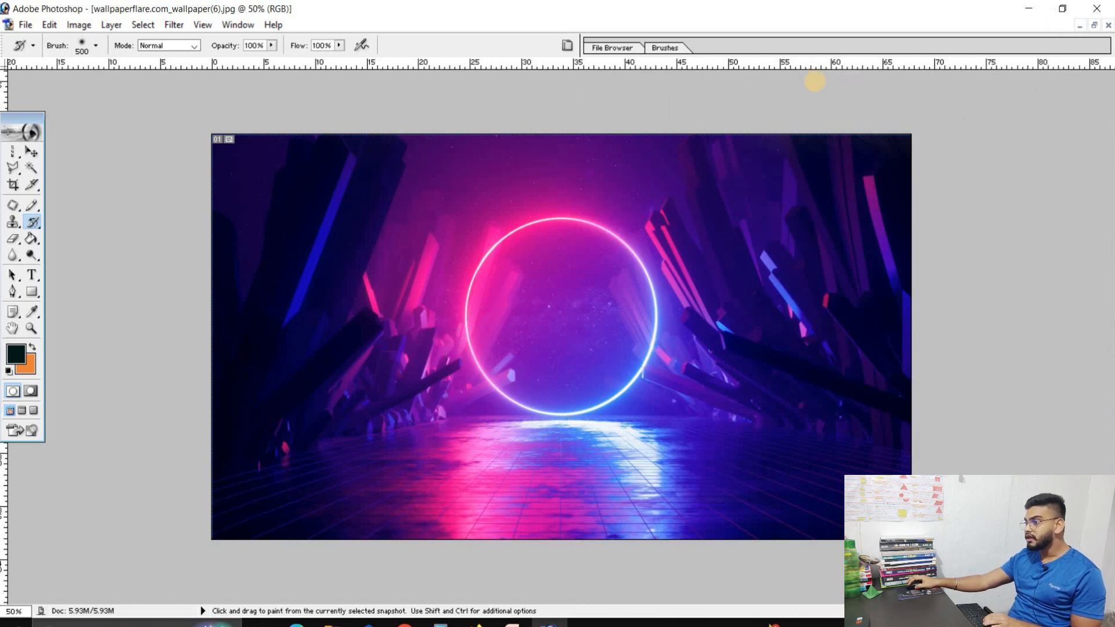
# Step: Select the Pattern Stamp tool and maximize the wallpaper image window
pyautogui.click(1094, 24)
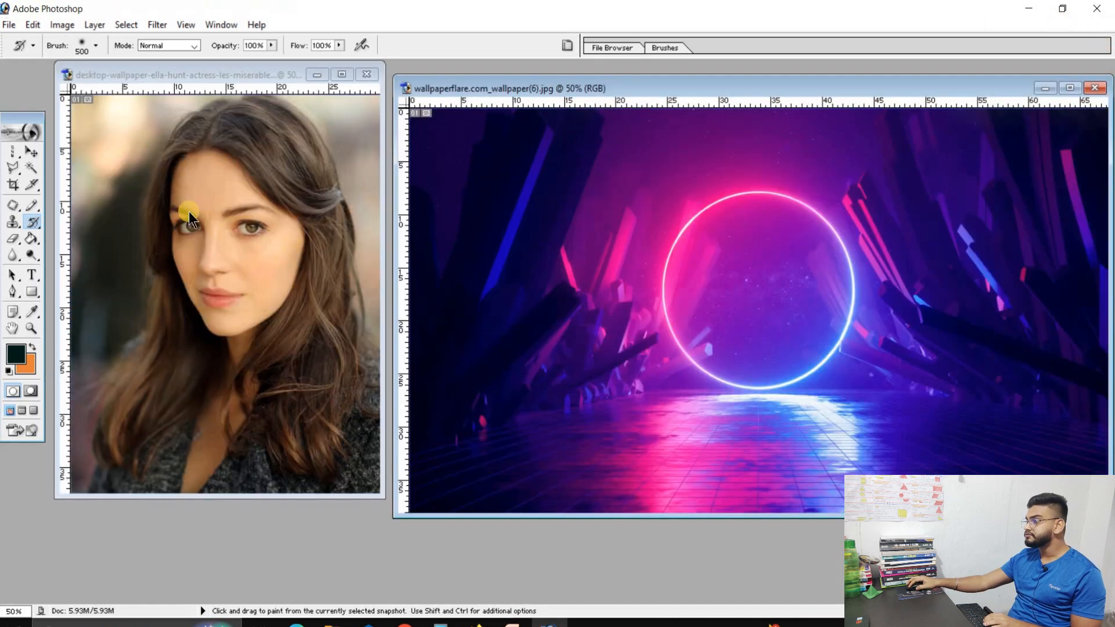
pyautogui.click(19, 228)
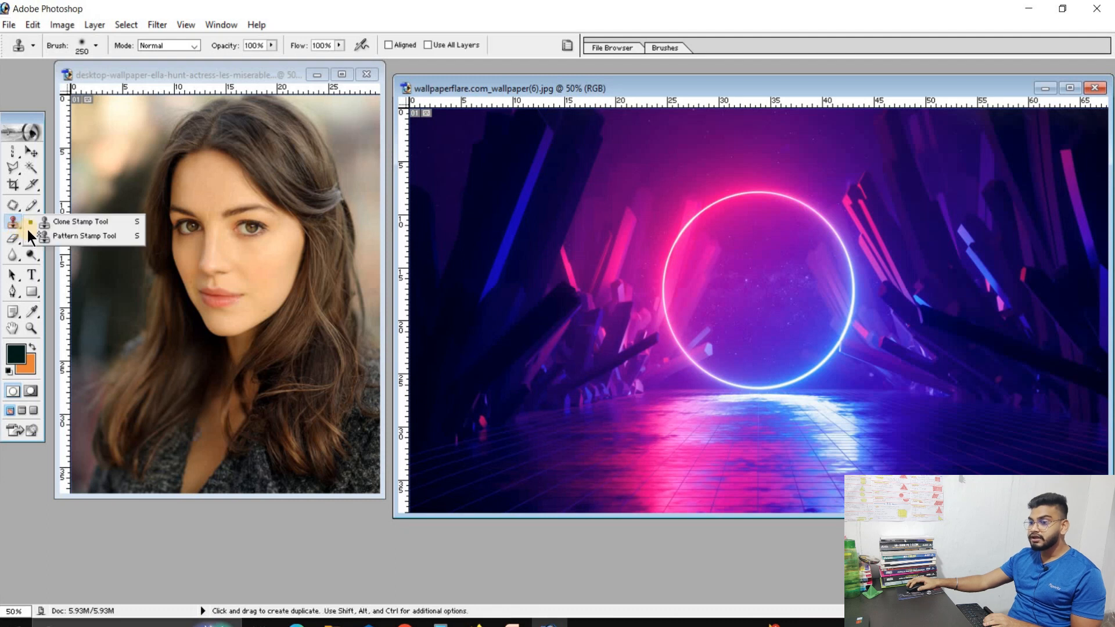
pyautogui.click(61, 237)
pyautogui.click(1068, 88)
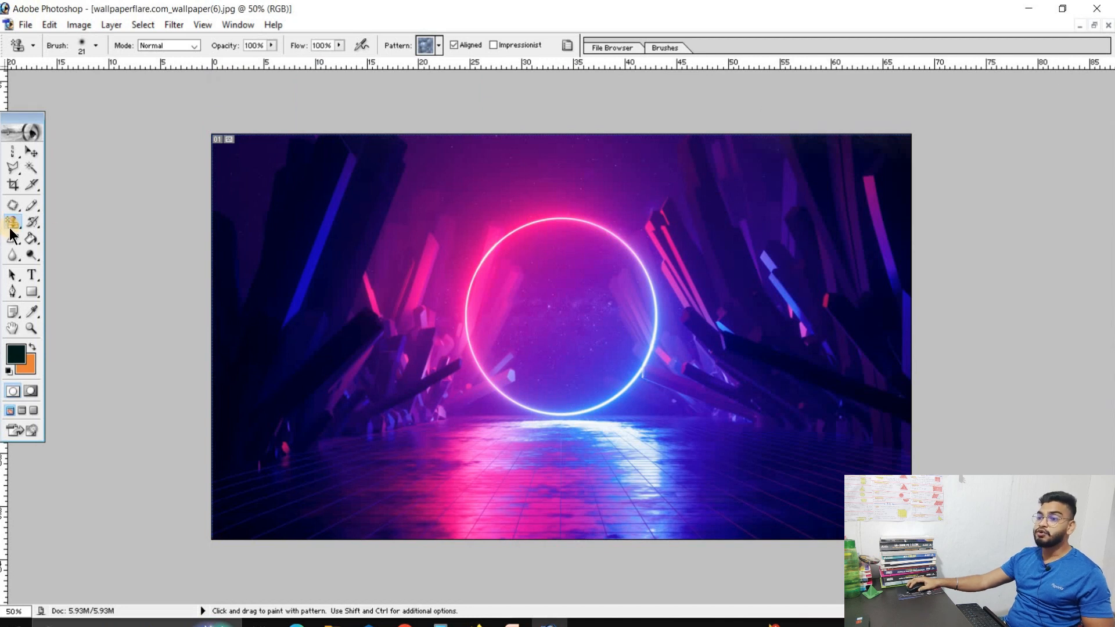
# Step: Select a rectangle inset slightly from the wallpaper's edges and invert the selection to isolate a border frame
pyautogui.click(15, 154)
pyautogui.click(46, 152)
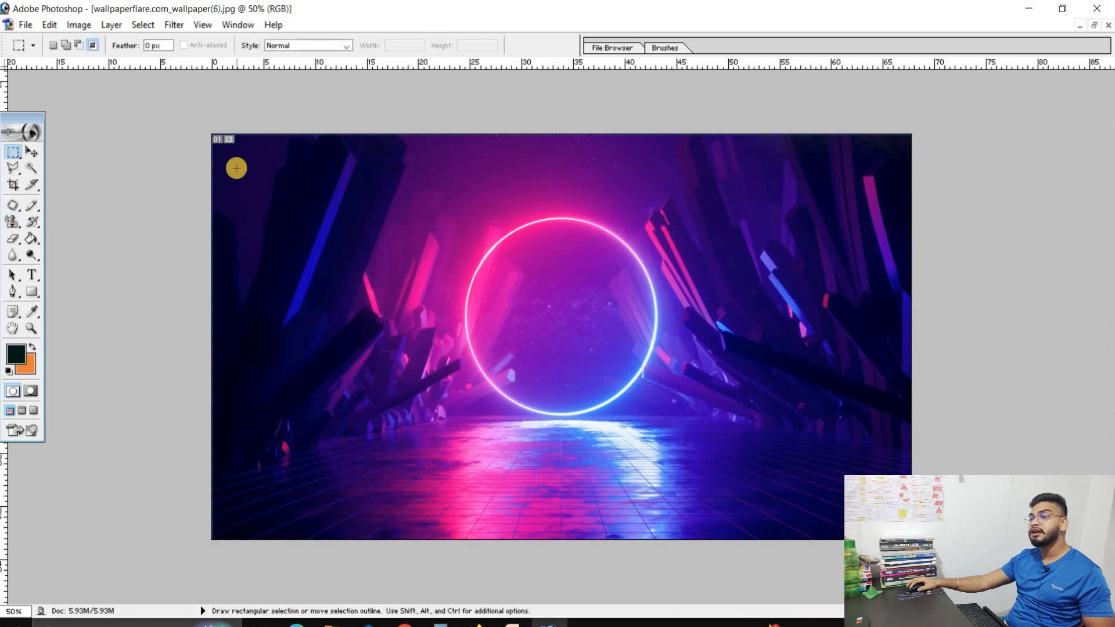
pyautogui.moveTo(252, 174); pyautogui.dragTo(867, 513)
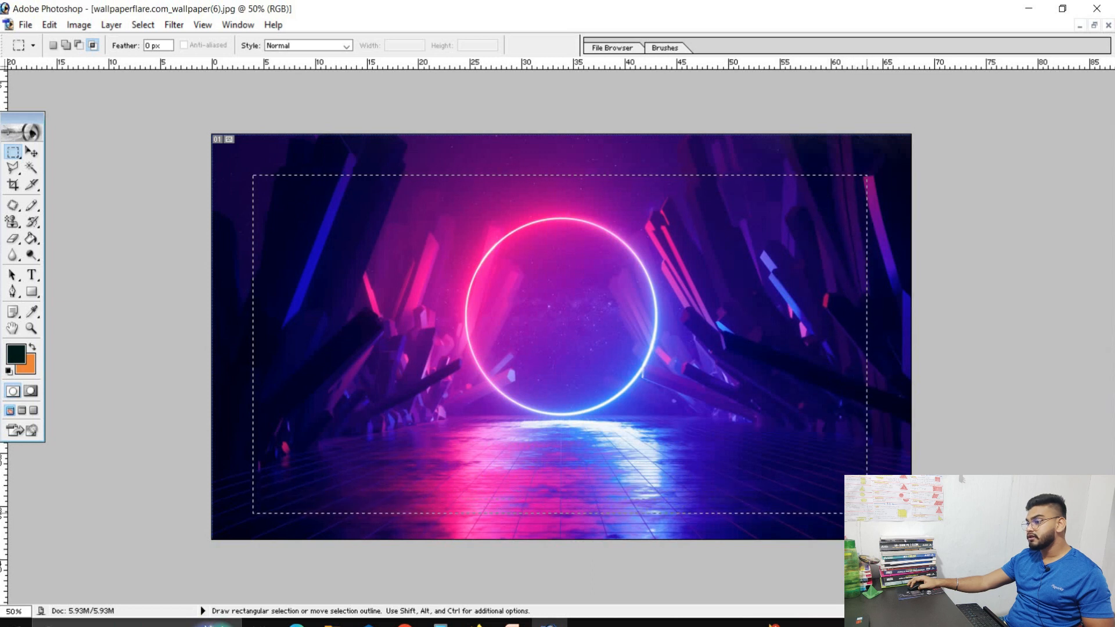
pyautogui.rightClick(698, 327)
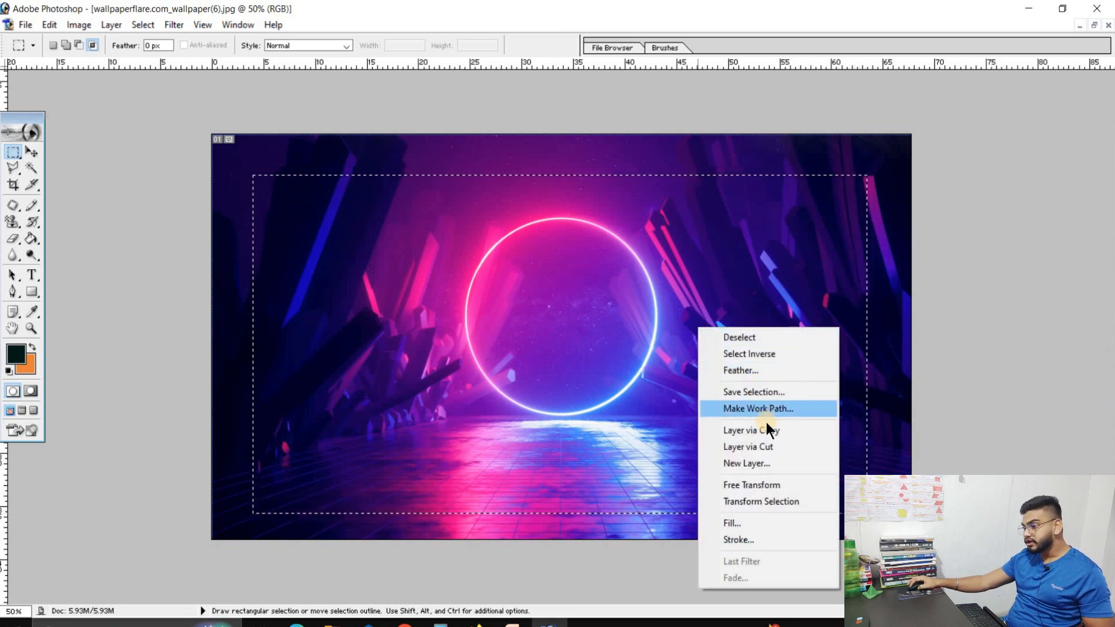
pyautogui.click(755, 355)
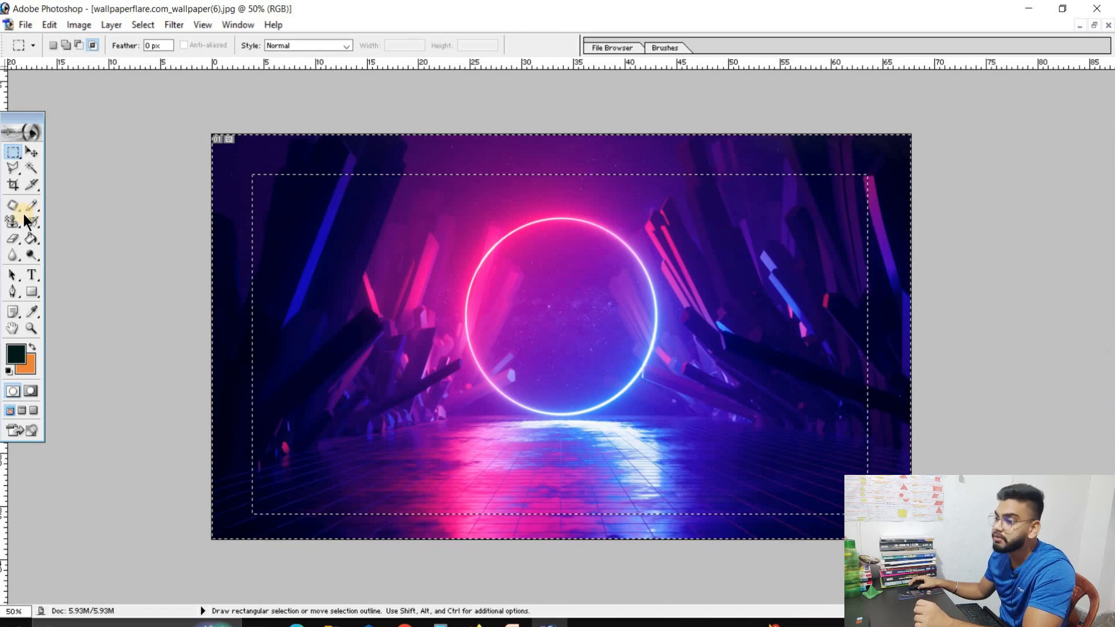
# Step: Switch to the Pattern Stamp tool and enlarge its brush to 400 px
pyautogui.moveTo(17, 224); pyautogui.dragTo(66, 237)
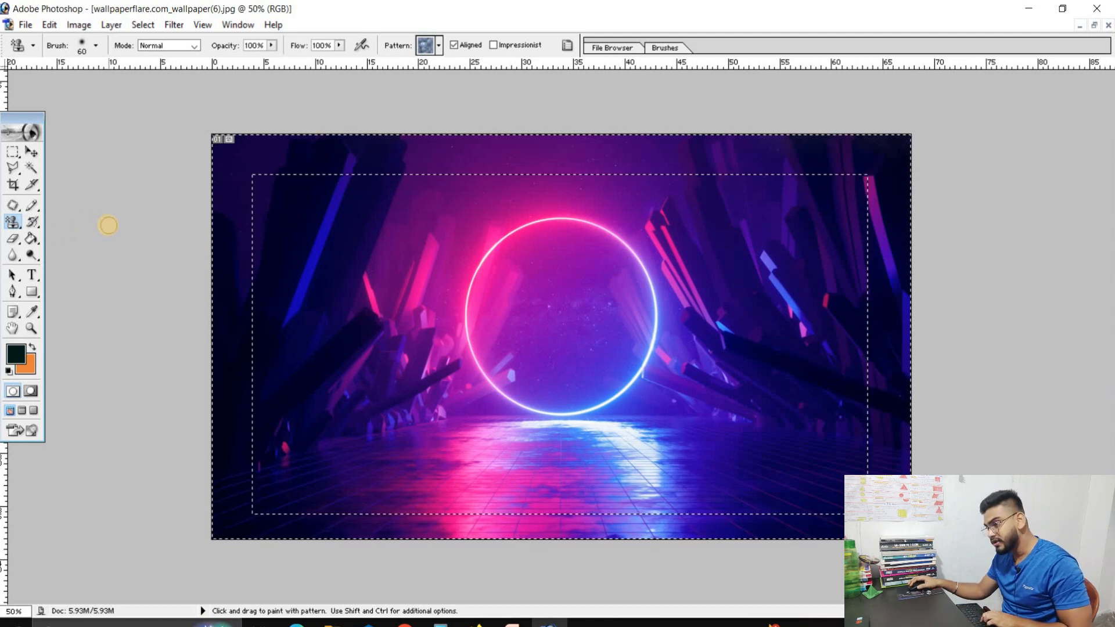
pyautogui.press(']')
pyautogui.press(']')
pyautogui.press(']')
pyautogui.press(']')
pyautogui.press(']')
pyautogui.press(']')
pyautogui.press(']')
pyautogui.press(']')
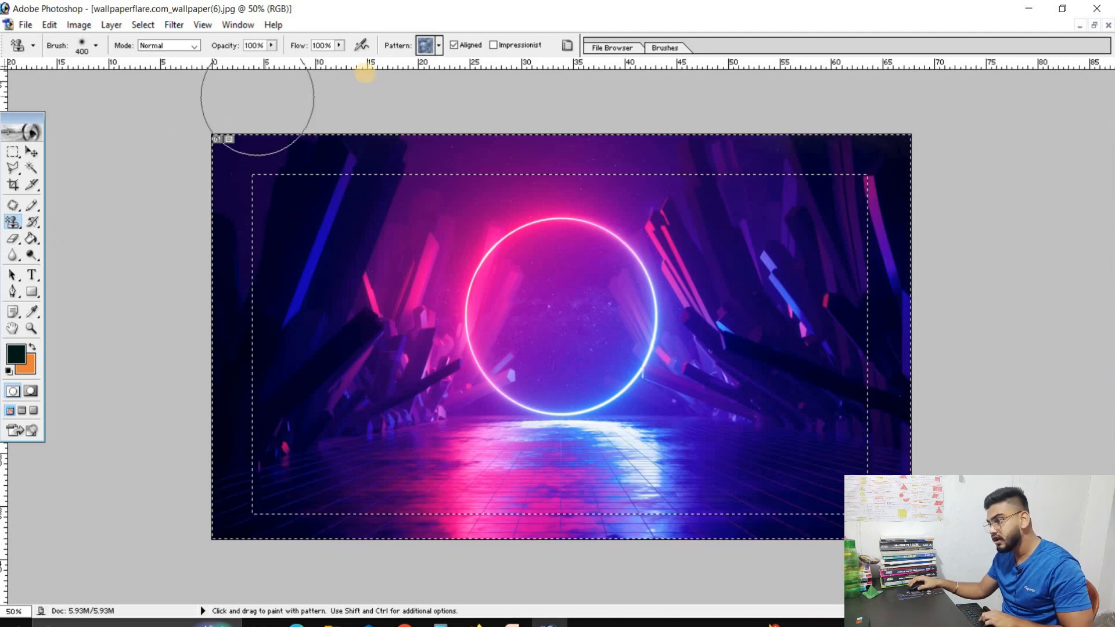
# Step: Choose the multicoloured striped pattern and paint it around the selected border of the wallpaper
pyautogui.click(439, 47)
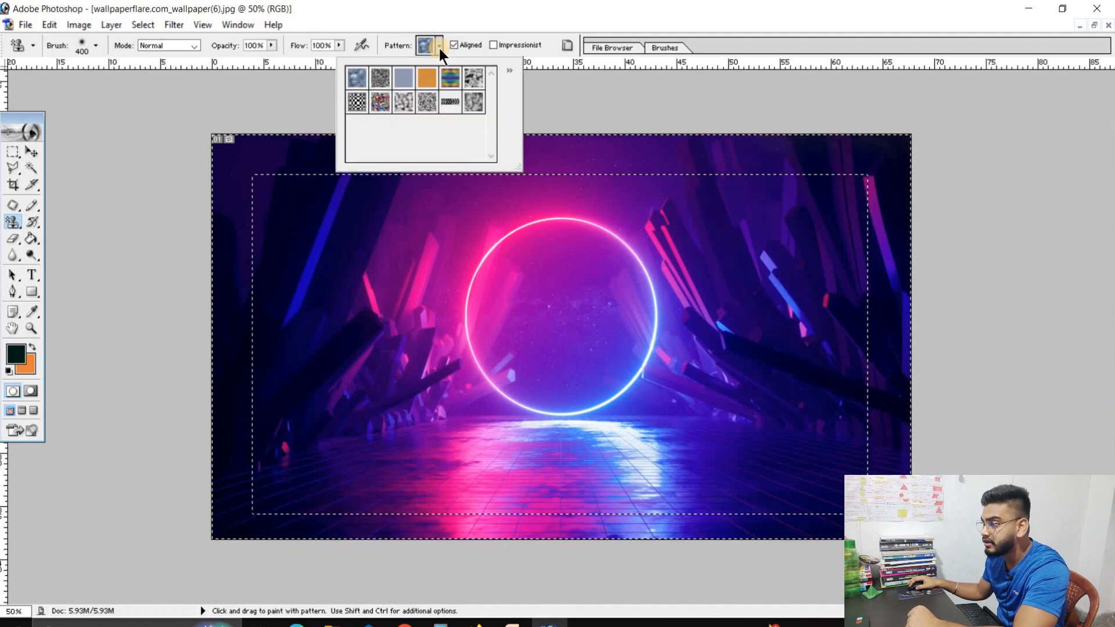
pyautogui.click(450, 77)
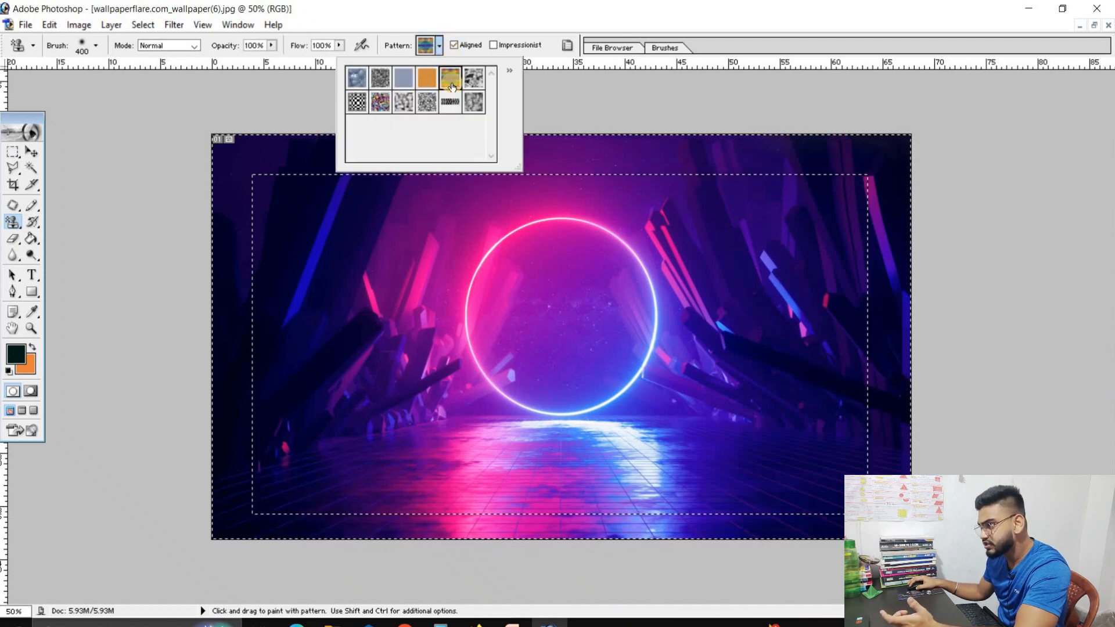
pyautogui.moveTo(240, 154); pyautogui.dragTo(226, 353)
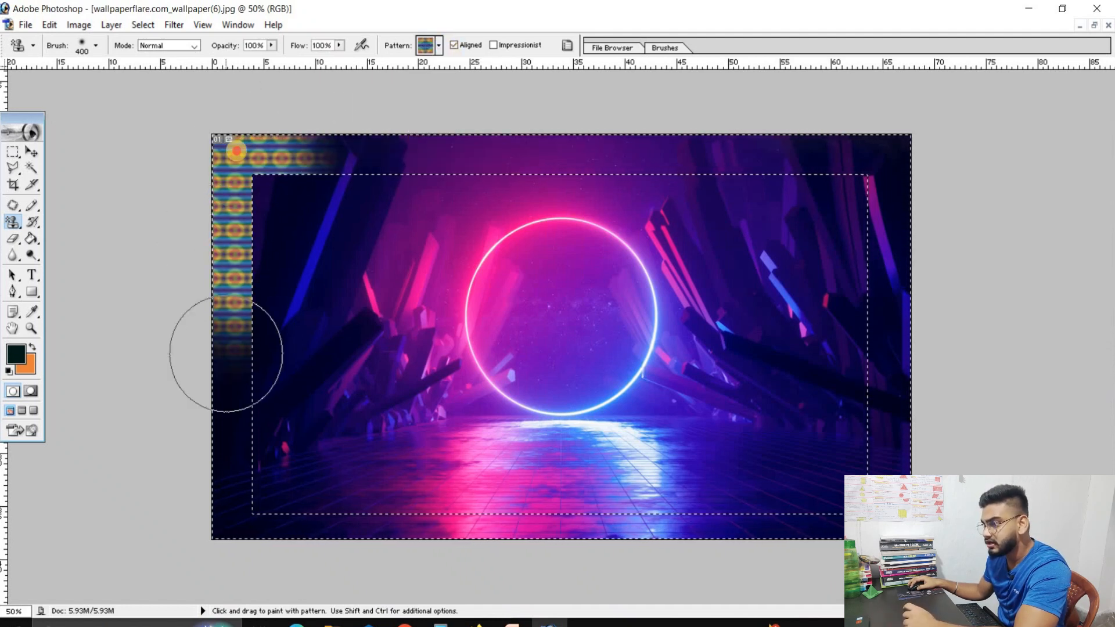
pyautogui.moveTo(282, 182)
pyautogui.mouseDown()
pyautogui.moveTo(851, 176)
pyautogui.moveTo(889, 499)
pyautogui.mouseUp()
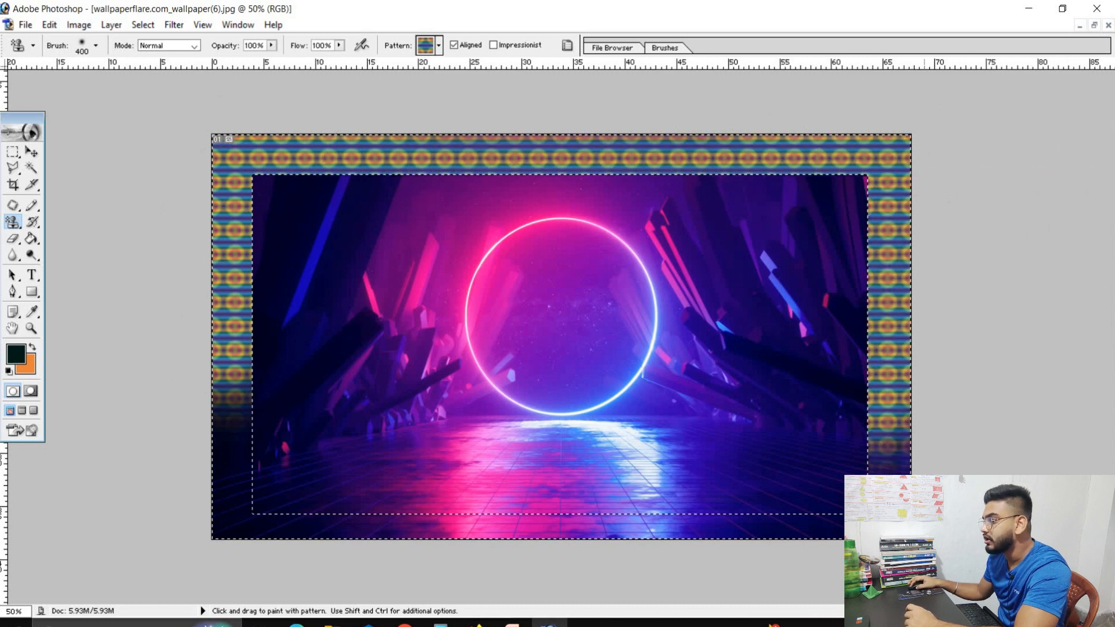
pyautogui.moveTo(392, 472)
pyautogui.mouseDown()
pyautogui.moveTo(360, 449)
pyautogui.moveTo(206, 442)
pyautogui.mouseUp()
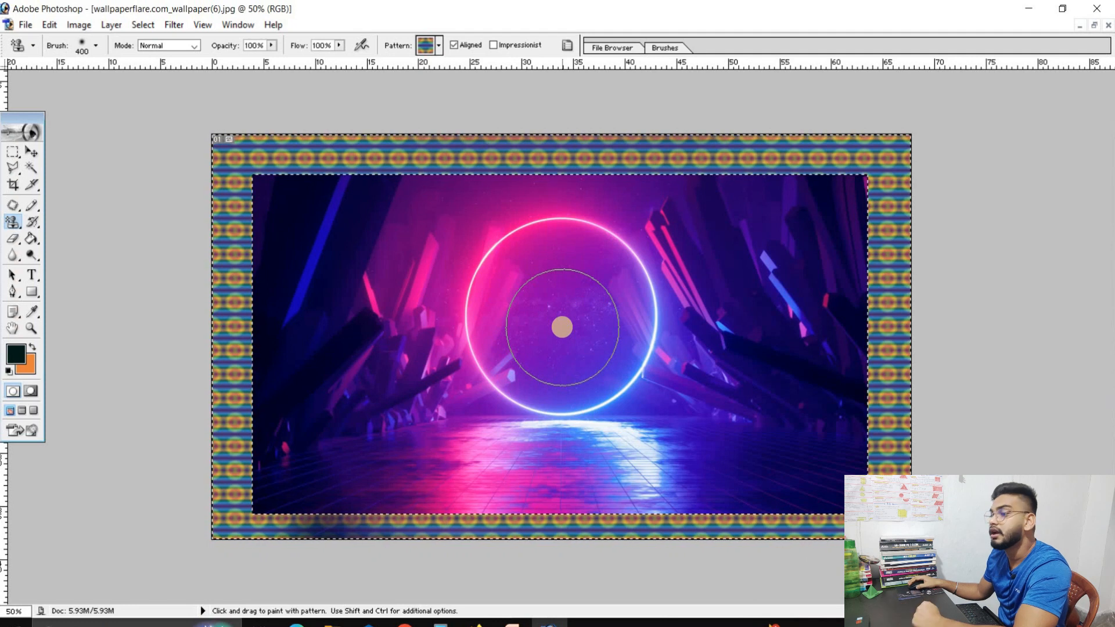
# Step: Replace the current pattern presets with the Nature Patterns set
pyautogui.click(435, 47)
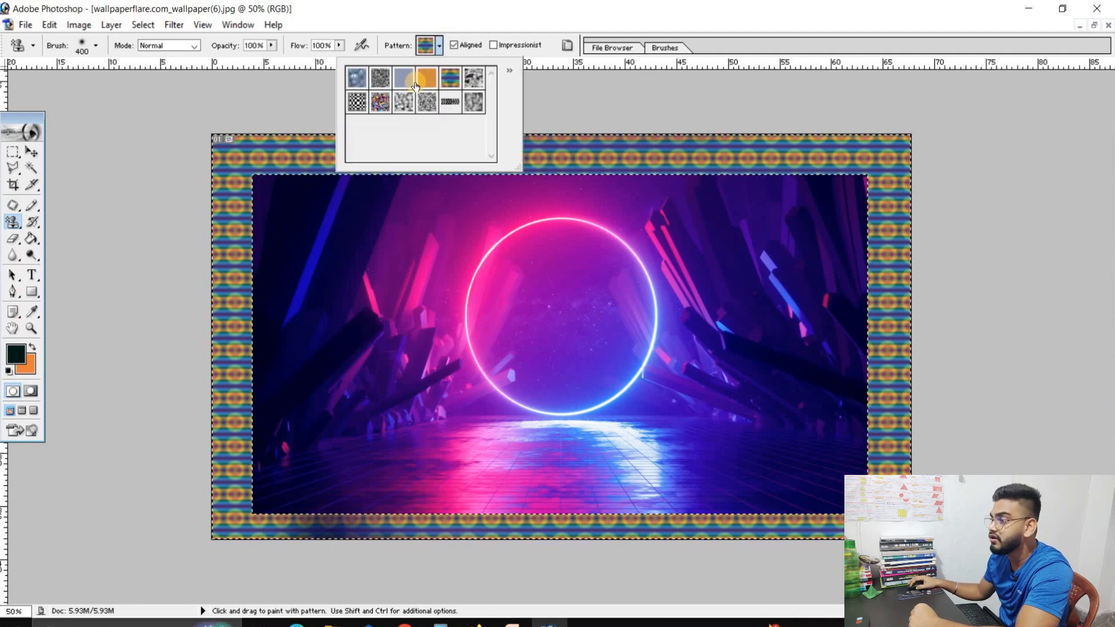
pyautogui.click(509, 71)
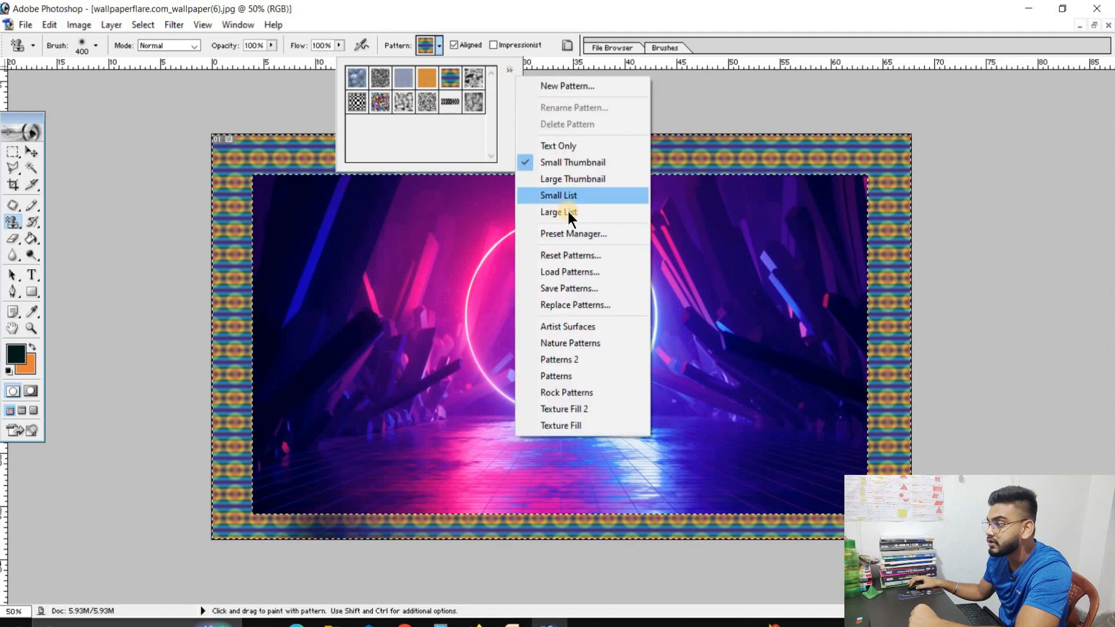
pyautogui.click(585, 341)
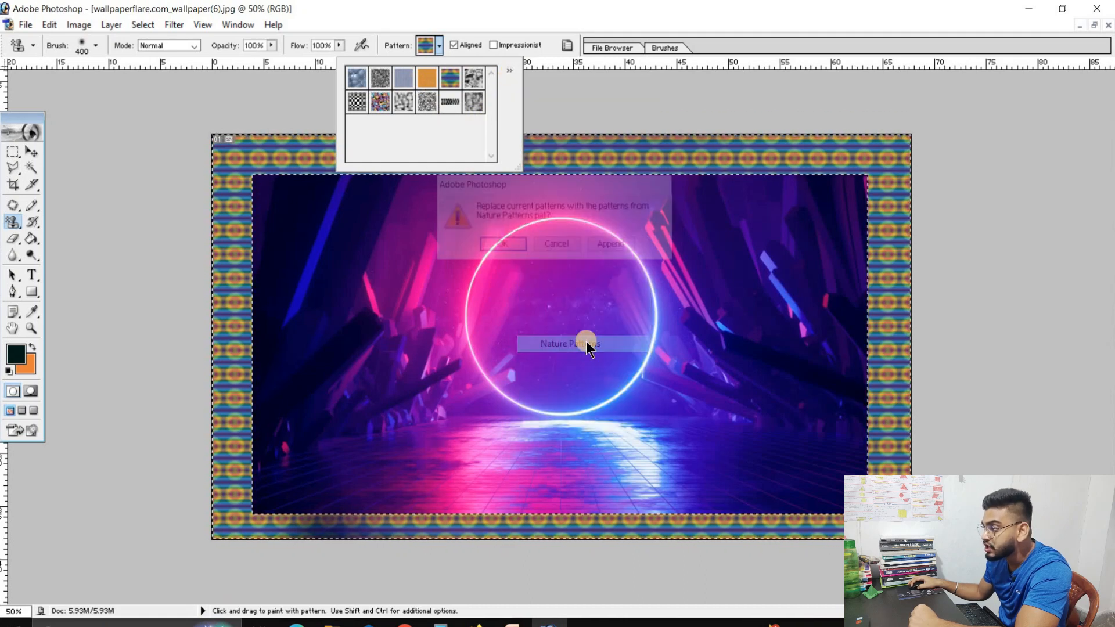
pyautogui.click(518, 244)
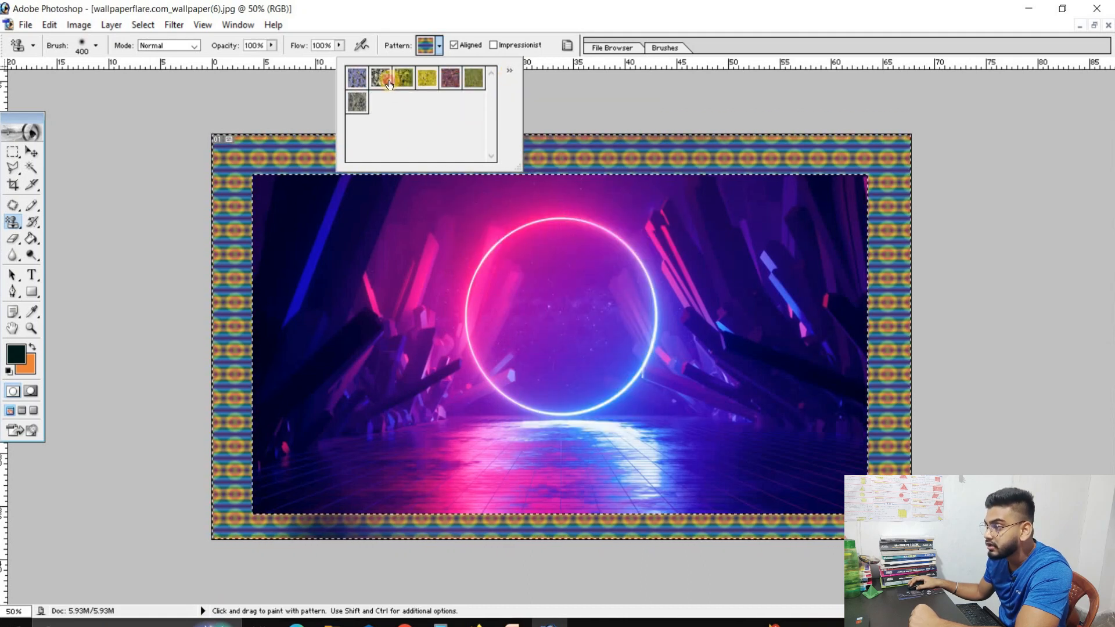
# Step: Choose the second nature pattern and paint it over the whole selected border of the wallpaper
pyautogui.click(389, 84)
pyautogui.moveTo(259, 142); pyautogui.dragTo(231, 178)
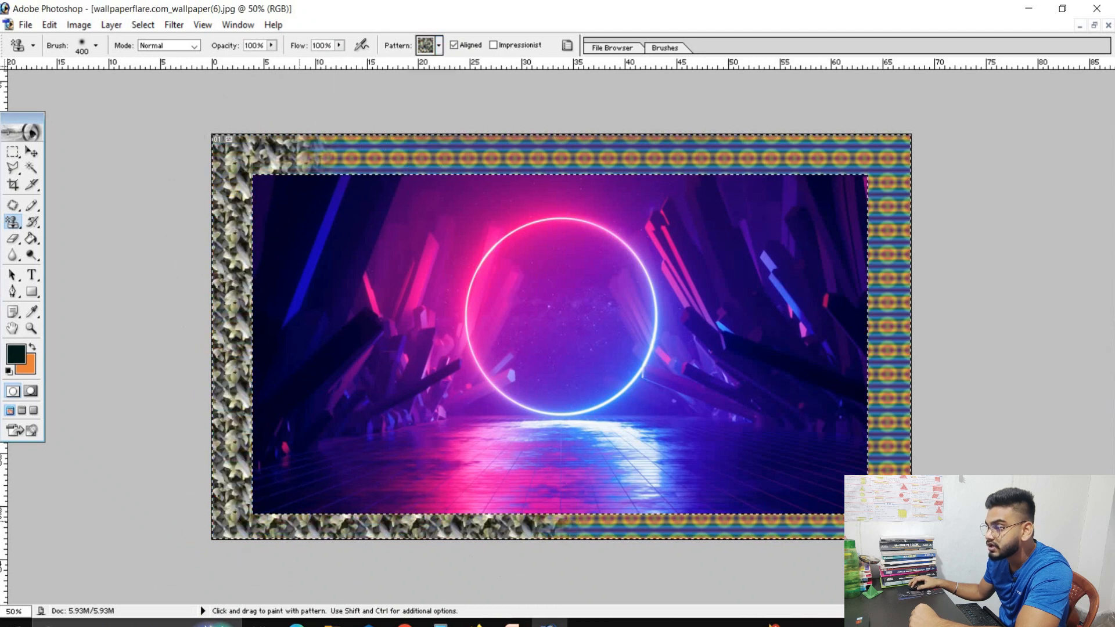
pyautogui.moveTo(901, 246)
pyautogui.mouseDown()
pyautogui.moveTo(904, 349)
pyautogui.moveTo(635, 155)
pyautogui.moveTo(281, 154)
pyautogui.mouseUp()
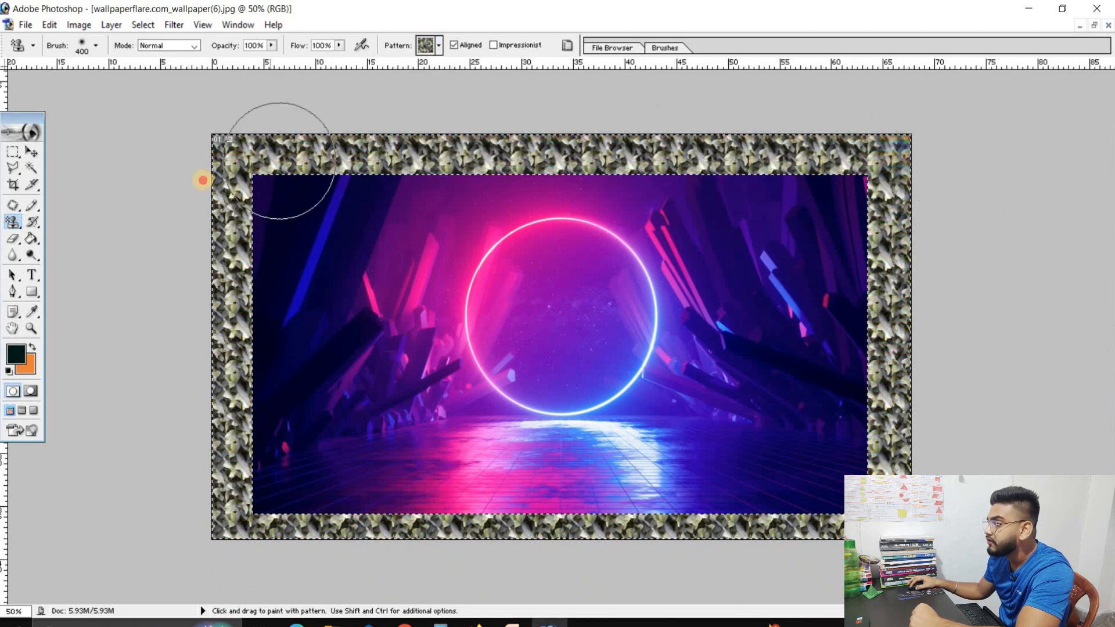
# Step: Draw an elliptical selection inside the glowing ring and fill it with the leaf pattern using the Pattern Stamp tool
pyautogui.click(20, 155)
pyautogui.moveTo(19, 156); pyautogui.dragTo(48, 170)
pyautogui.moveTo(498, 265); pyautogui.dragTo(629, 370)
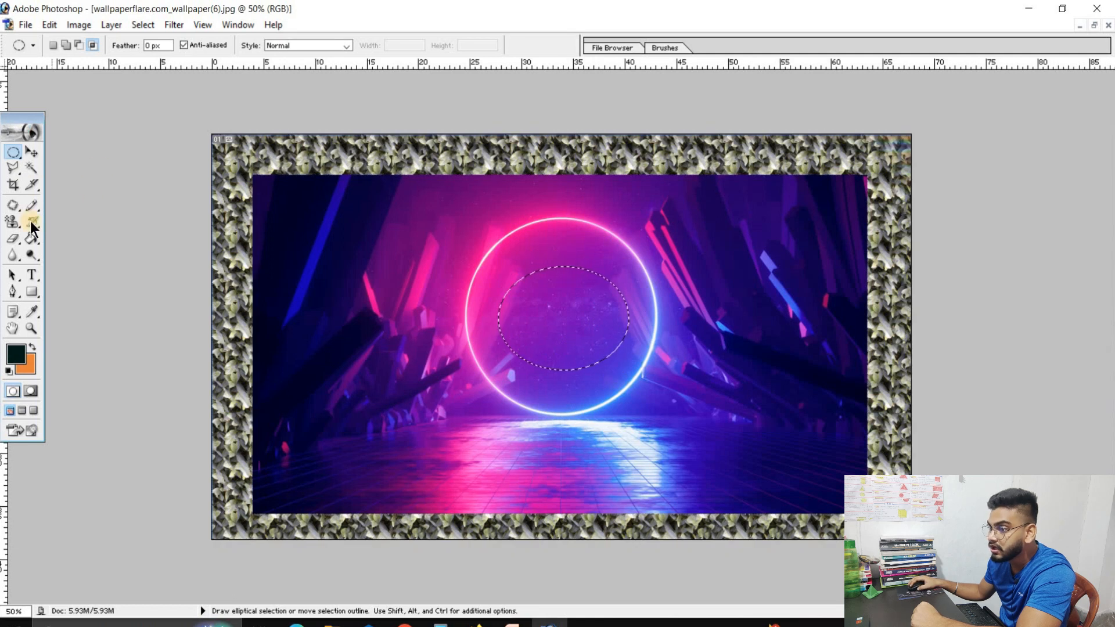
pyautogui.moveTo(12, 222); pyautogui.dragTo(46, 242)
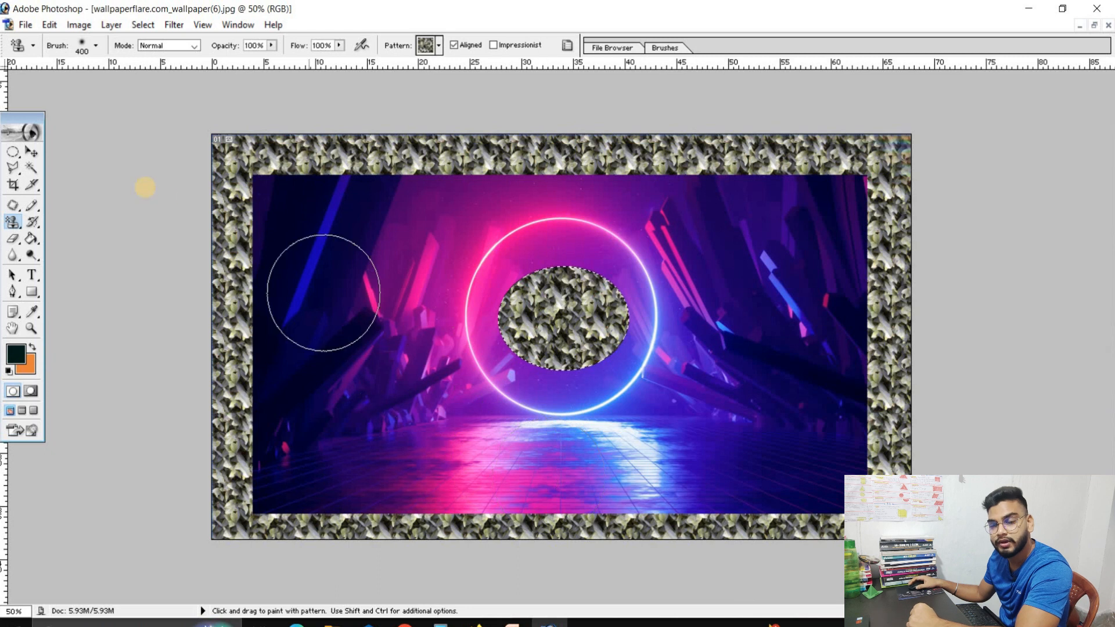
# Step: Maximize the portrait image window and select the Art History Brush
pyautogui.moveTo(33, 226); pyautogui.dragTo(38, 228)
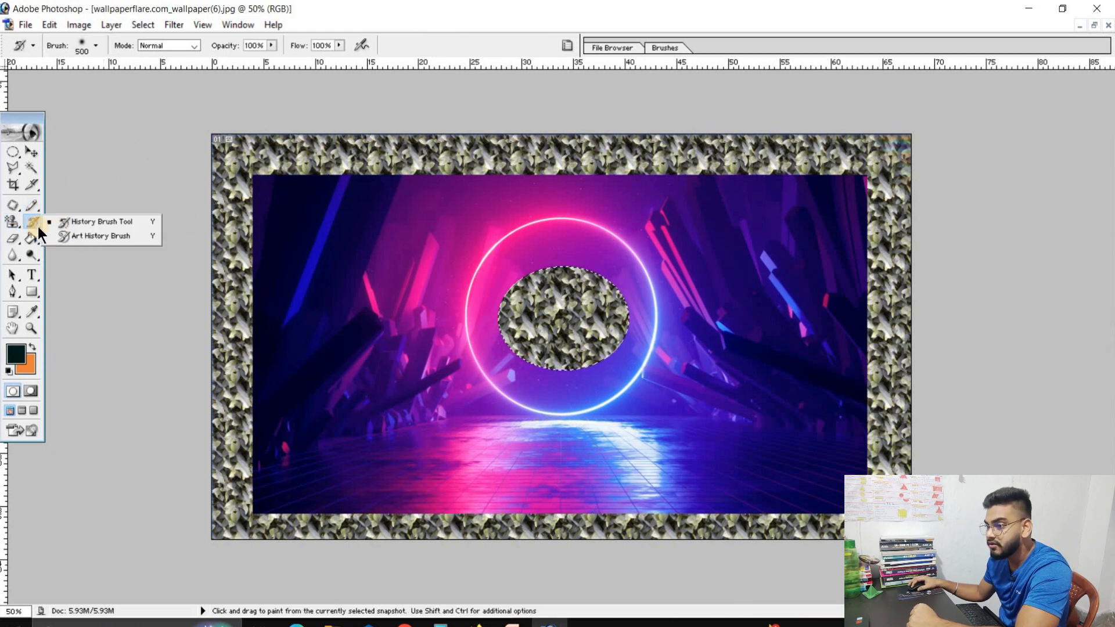
pyautogui.click(1094, 25)
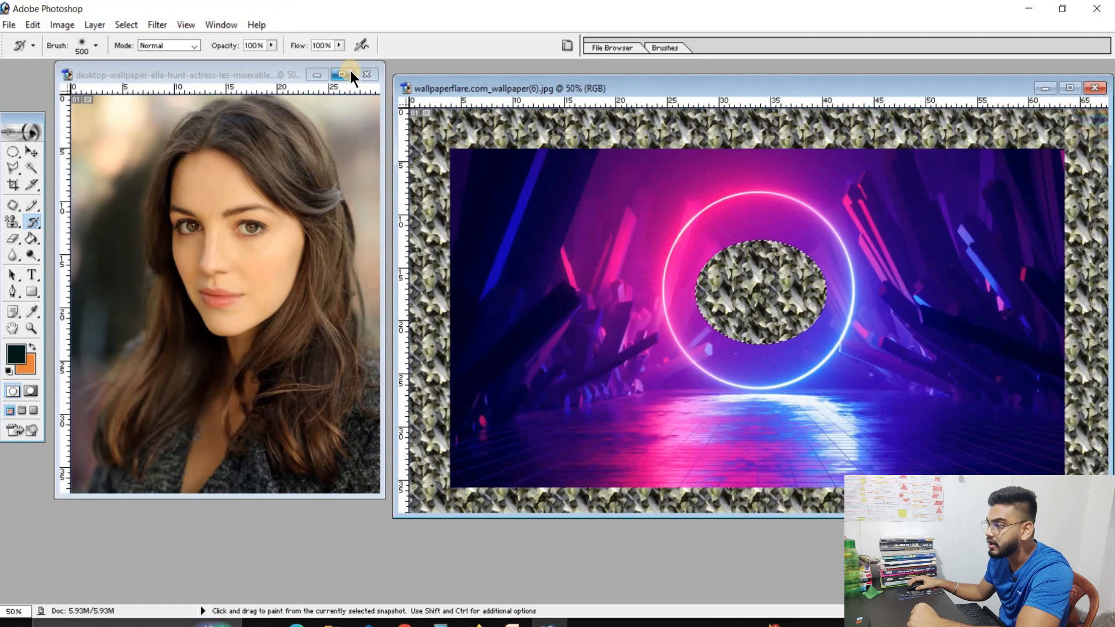
pyautogui.click(350, 70)
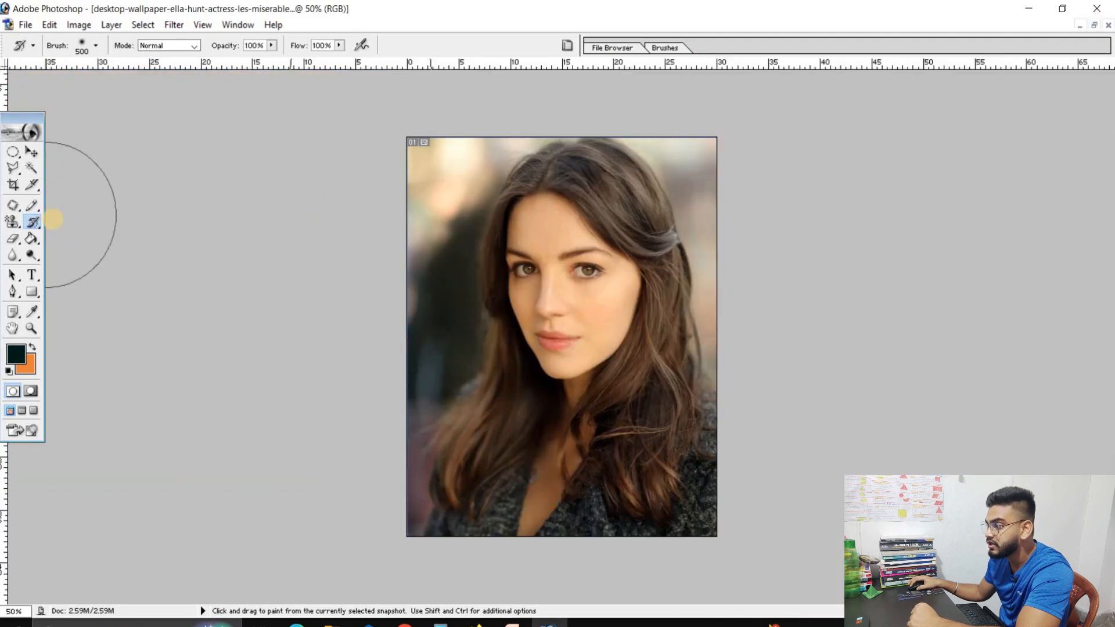
pyautogui.rightClick(40, 223)
pyautogui.click(61, 234)
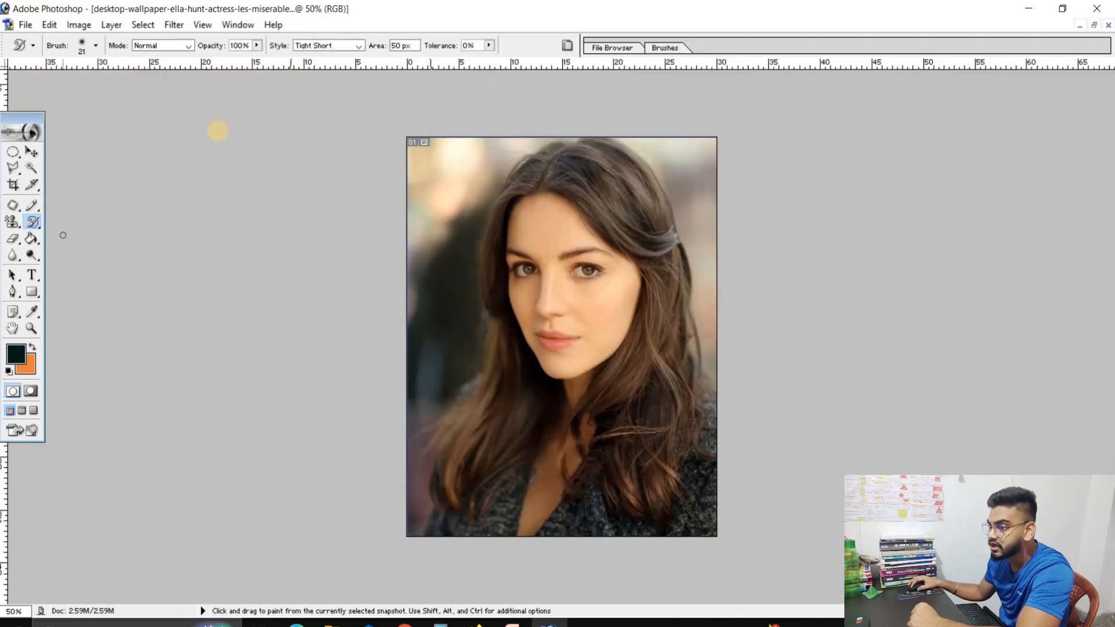
# Step: Lower the Art History Brush opacity to 24%
pyautogui.click(257, 45)
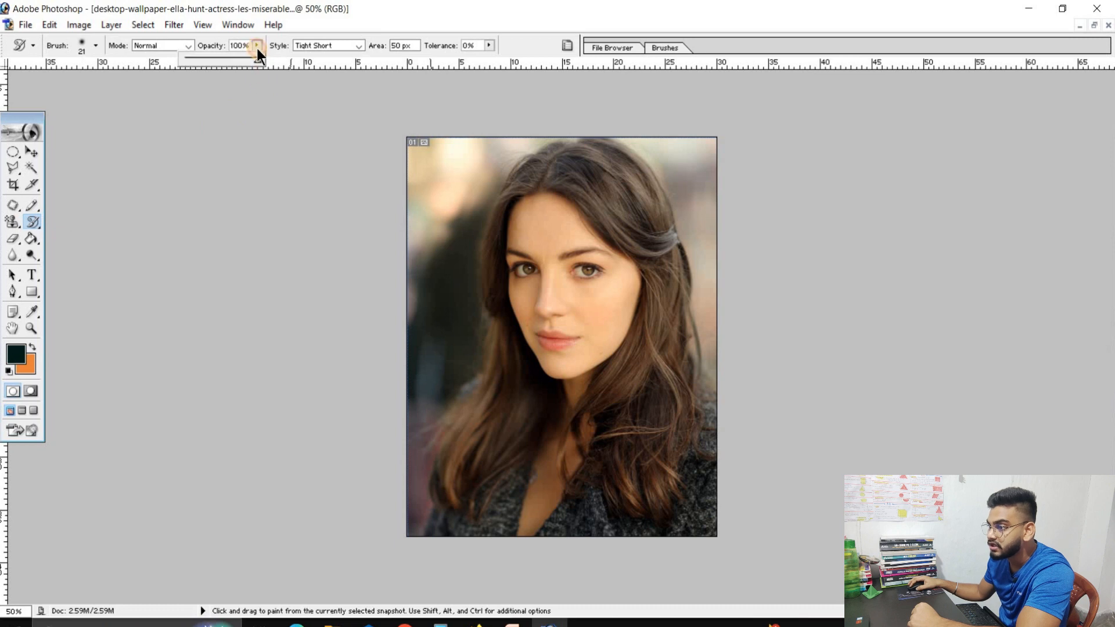
pyautogui.click(198, 58)
pyautogui.click(202, 58)
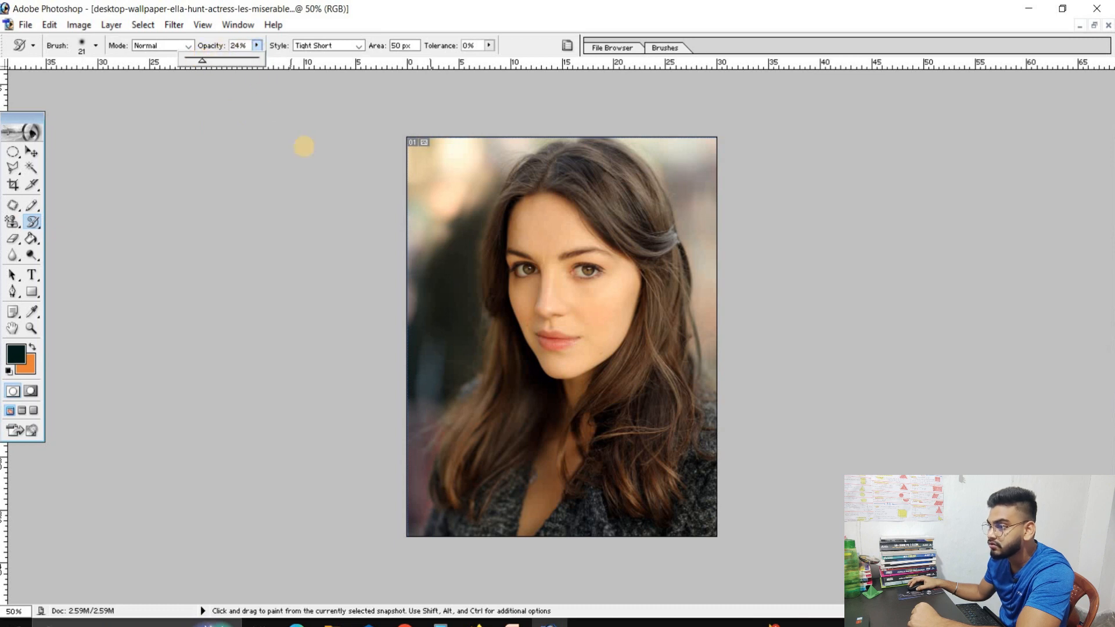
pyautogui.click(362, 180)
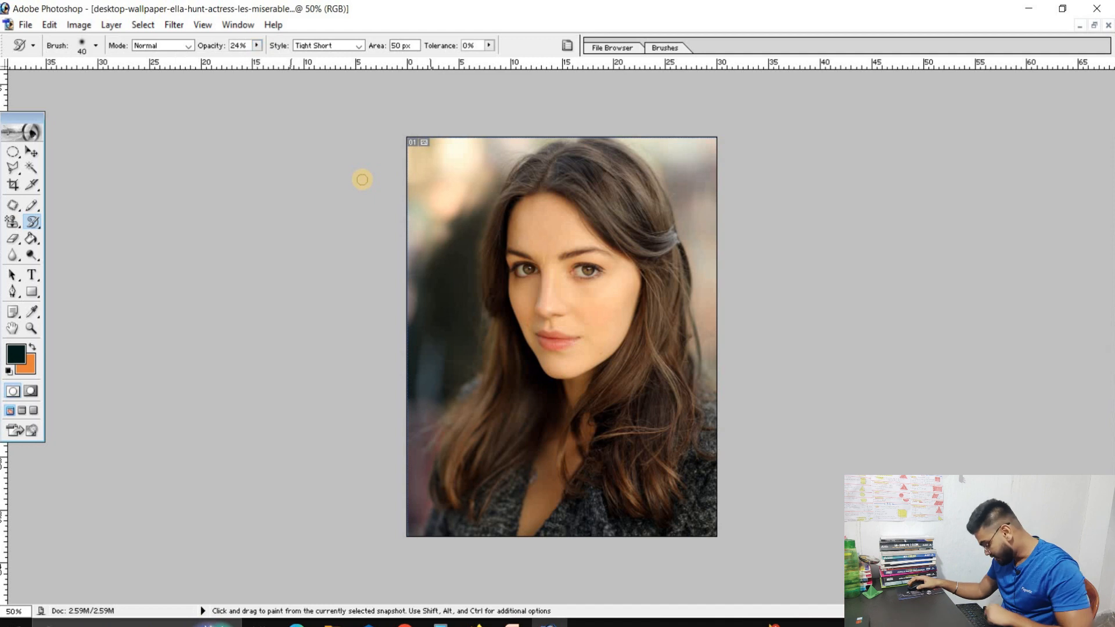
# Step: Enlarge the Art History Brush to 700 px and try painting over the portrait's face
pyautogui.press(']')
pyautogui.press(']')
pyautogui.press(']')
pyautogui.press(']')
pyautogui.press(']')
pyautogui.press(']')
pyautogui.press(']')
pyautogui.press(']')
pyautogui.press(']')
pyautogui.press(']')
pyautogui.press(']')
pyautogui.press(']')
pyautogui.press(']')
pyautogui.press(']')
pyautogui.press(']')
pyautogui.press(']')
pyautogui.press(']')
pyautogui.press(']')
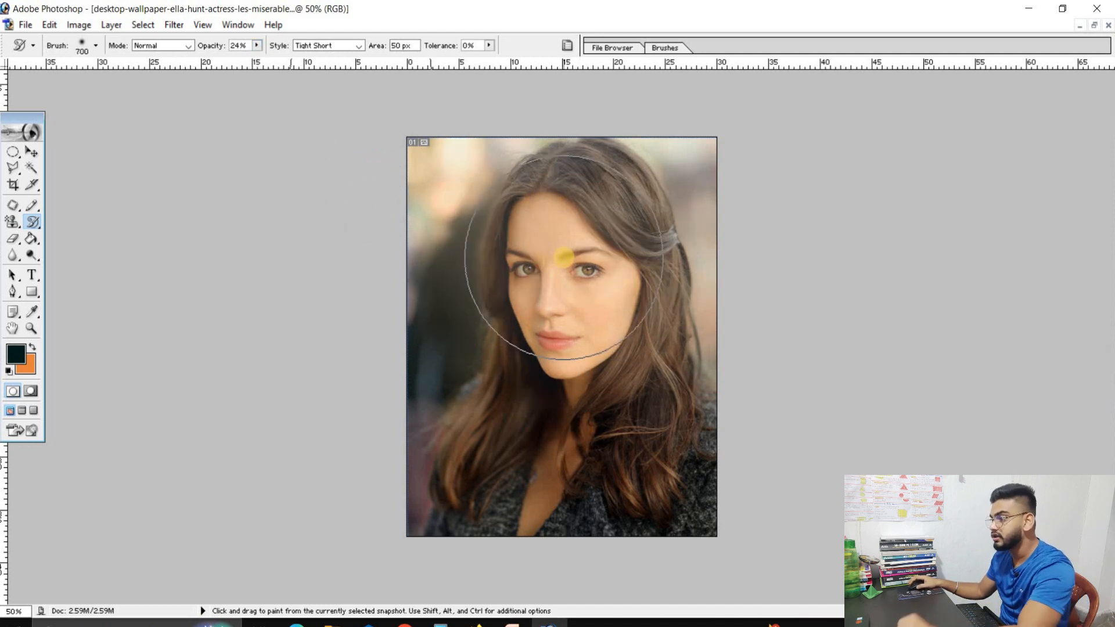
pyautogui.moveTo(542, 276)
pyautogui.mouseDown()
pyautogui.moveTo(521, 356)
pyautogui.moveTo(553, 308)
pyautogui.moveTo(541, 385)
pyautogui.moveTo(547, 356)
pyautogui.moveTo(534, 326)
pyautogui.mouseUp()
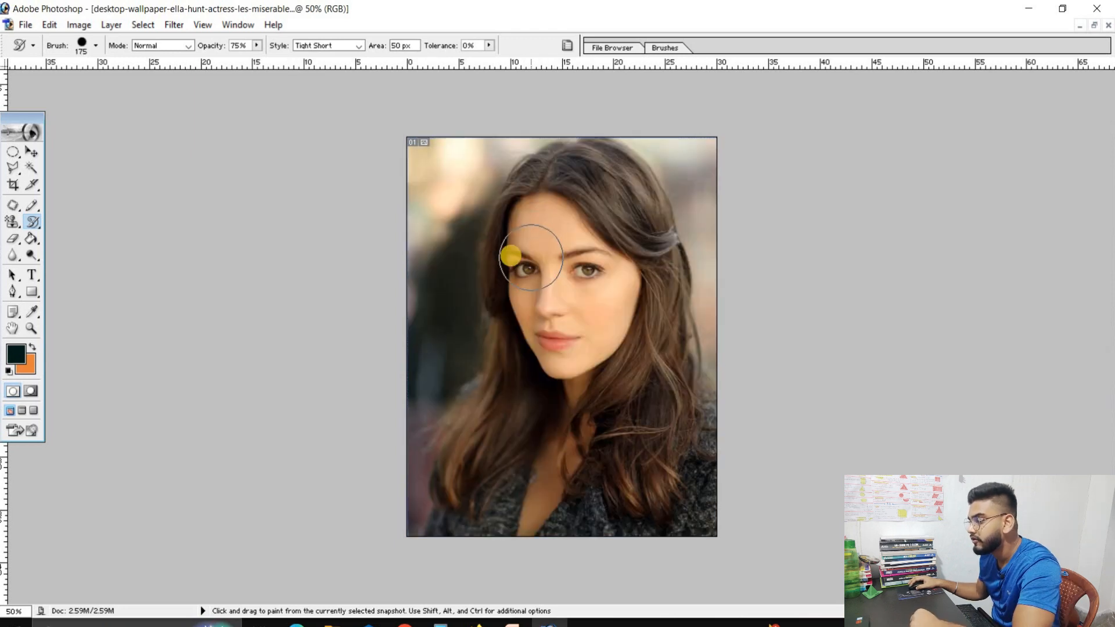
# Step: Paint over the entire portrait with the 175 px Art History Brush at 75% opacity, and restore it with the History Brush
pyautogui.moveTo(510, 251)
pyautogui.mouseDown()
pyautogui.moveTo(588, 259)
pyautogui.moveTo(556, 322)
pyautogui.moveTo(607, 323)
pyautogui.moveTo(640, 293)
pyautogui.moveTo(664, 242)
pyautogui.moveTo(605, 190)
pyautogui.moveTo(462, 179)
pyautogui.moveTo(457, 168)
pyautogui.moveTo(440, 199)
pyautogui.moveTo(436, 259)
pyautogui.moveTo(458, 327)
pyautogui.moveTo(425, 376)
pyautogui.mouseUp()
pyautogui.moveTo(425, 426)
pyautogui.mouseDown()
pyautogui.moveTo(430, 473)
pyautogui.moveTo(490, 505)
pyautogui.moveTo(542, 496)
pyautogui.moveTo(700, 510)
pyautogui.moveTo(695, 243)
pyautogui.moveTo(681, 177)
pyautogui.moveTo(525, 169)
pyautogui.moveTo(490, 194)
pyautogui.moveTo(614, 386)
pyautogui.moveTo(615, 269)
pyautogui.mouseUp()
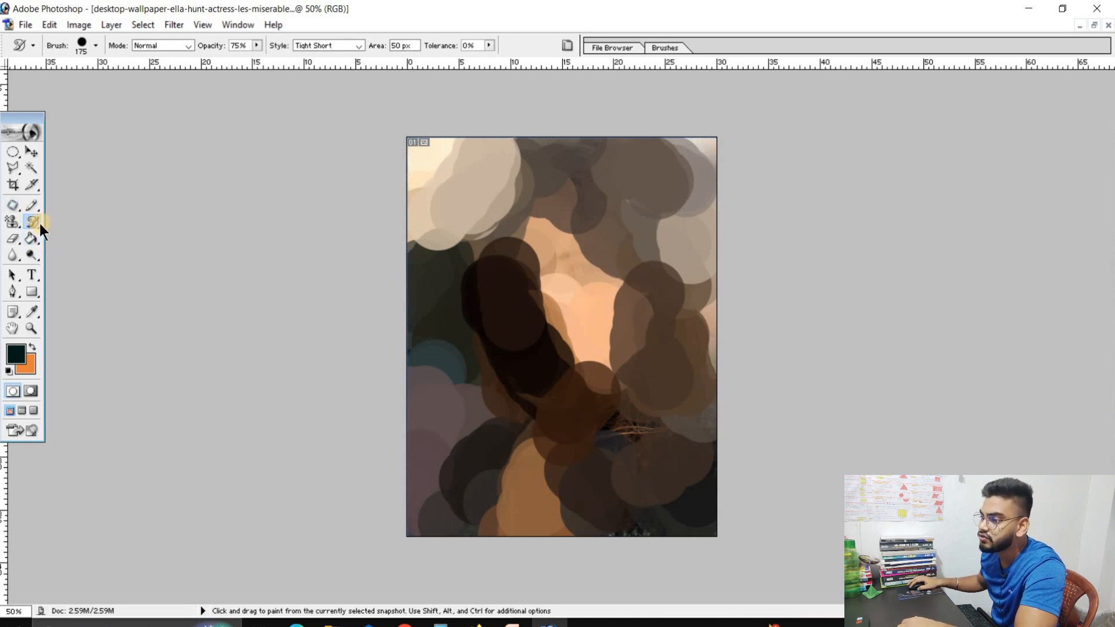
pyautogui.moveTo(40, 224); pyautogui.dragTo(93, 220)
pyautogui.moveTo(511, 209)
pyautogui.mouseDown()
pyautogui.moveTo(476, 176)
pyautogui.moveTo(595, 159)
pyautogui.moveTo(525, 438)
pyautogui.moveTo(602, 169)
pyautogui.moveTo(657, 227)
pyautogui.moveTo(700, 351)
pyautogui.moveTo(604, 413)
pyautogui.moveTo(465, 476)
pyautogui.moveTo(442, 543)
pyautogui.mouseUp()
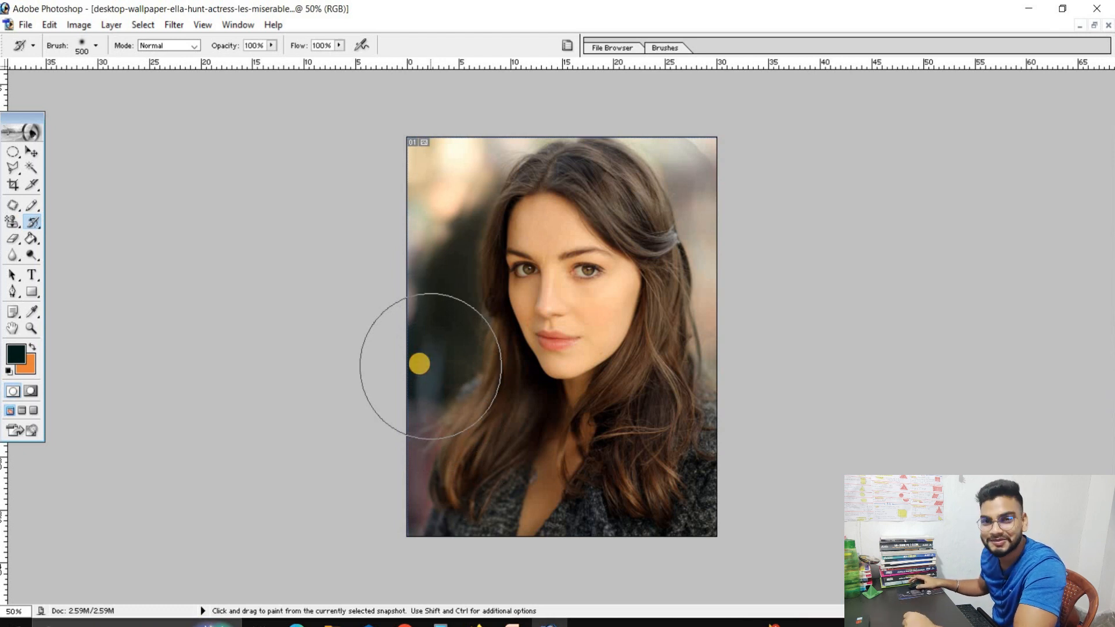
# Step: Select the Art History Brush, choose the soft 100 px brush preset and set its opacity to 60%
pyautogui.click(32, 229)
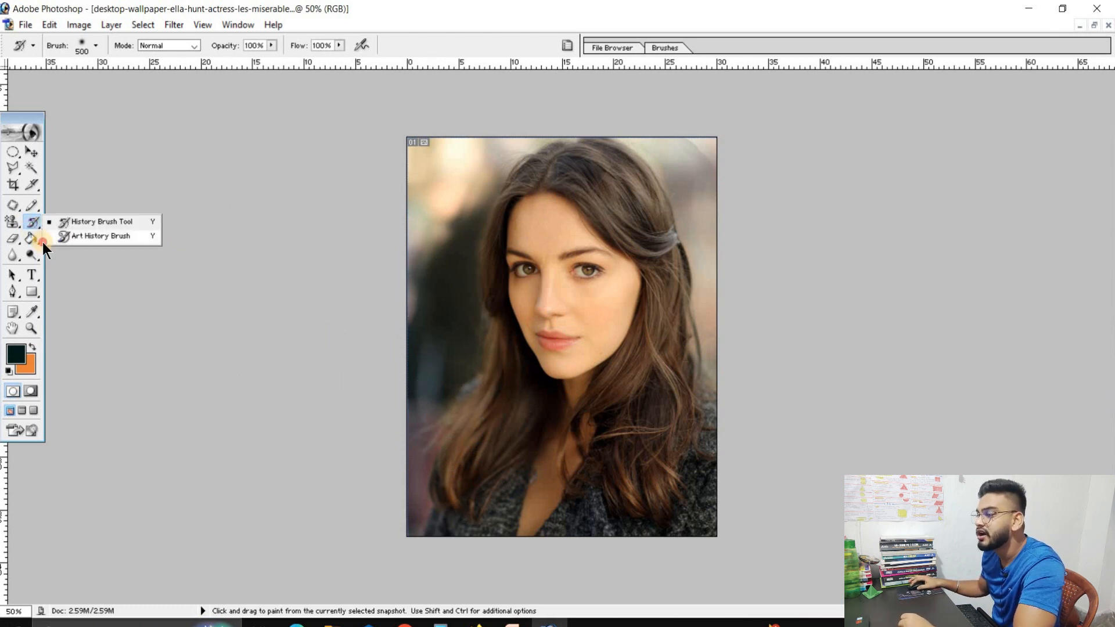
pyautogui.click(43, 243)
pyautogui.click(96, 45)
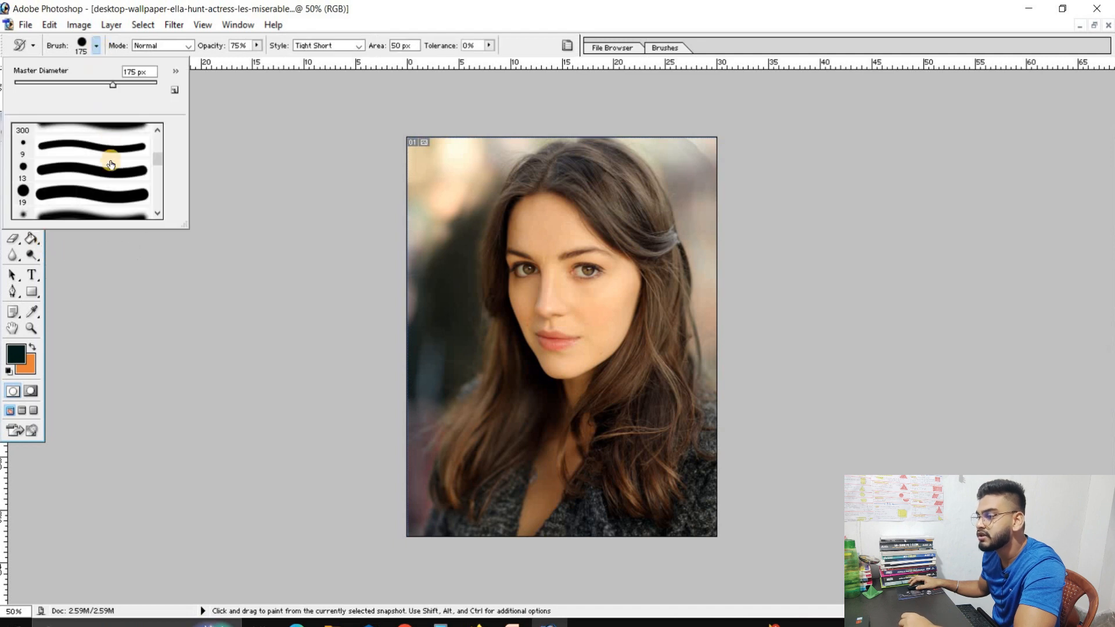
pyautogui.scroll(-3, 102, 155)
pyautogui.scroll(-2, 102, 155)
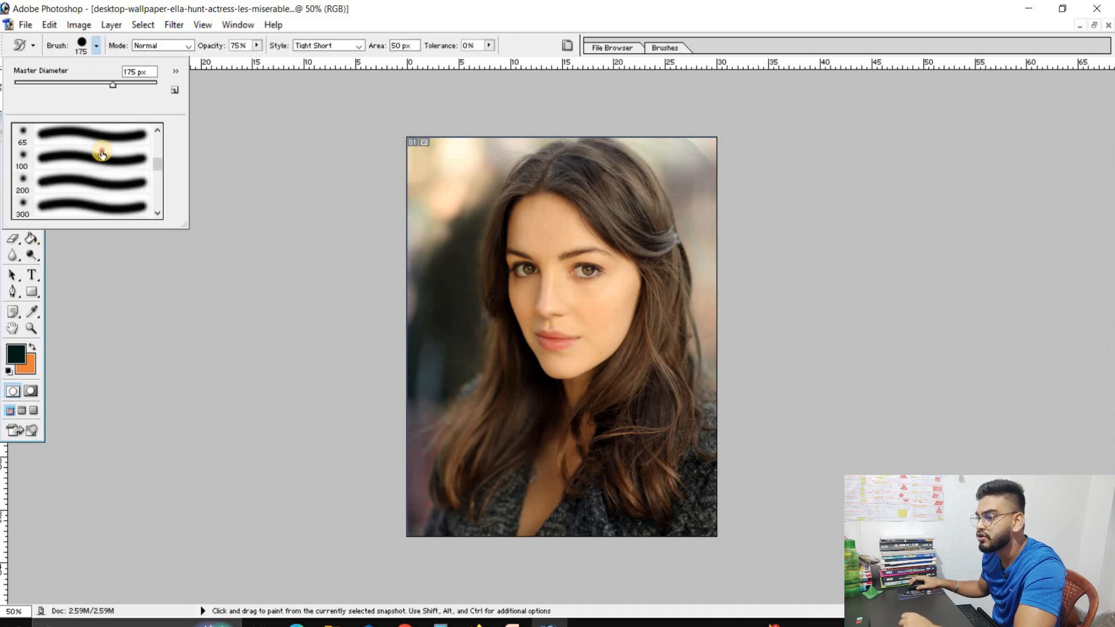
pyautogui.click(102, 157)
pyautogui.click(256, 46)
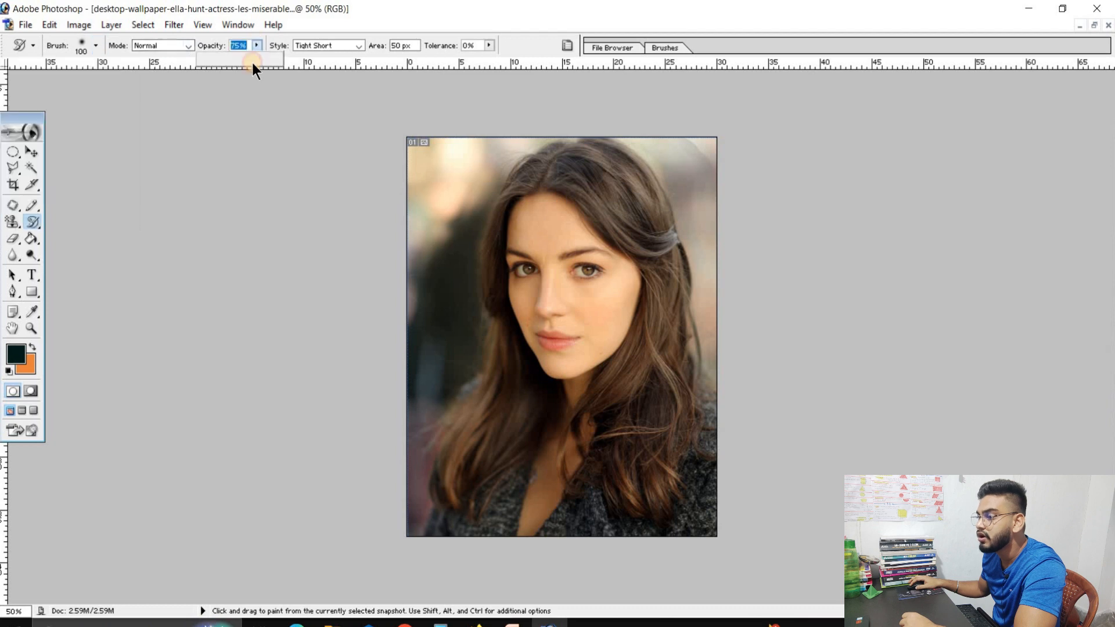
pyautogui.click(247, 57)
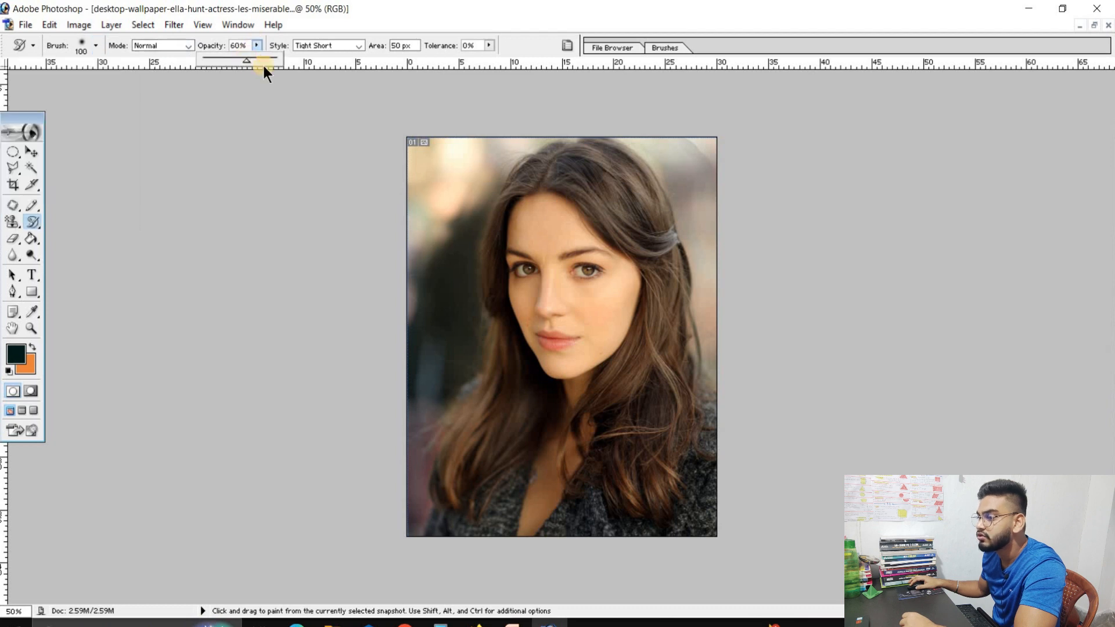
# Step: Set the Art History Brush style to Loose Medium and paint over the portrait's hair and face
pyautogui.click(356, 46)
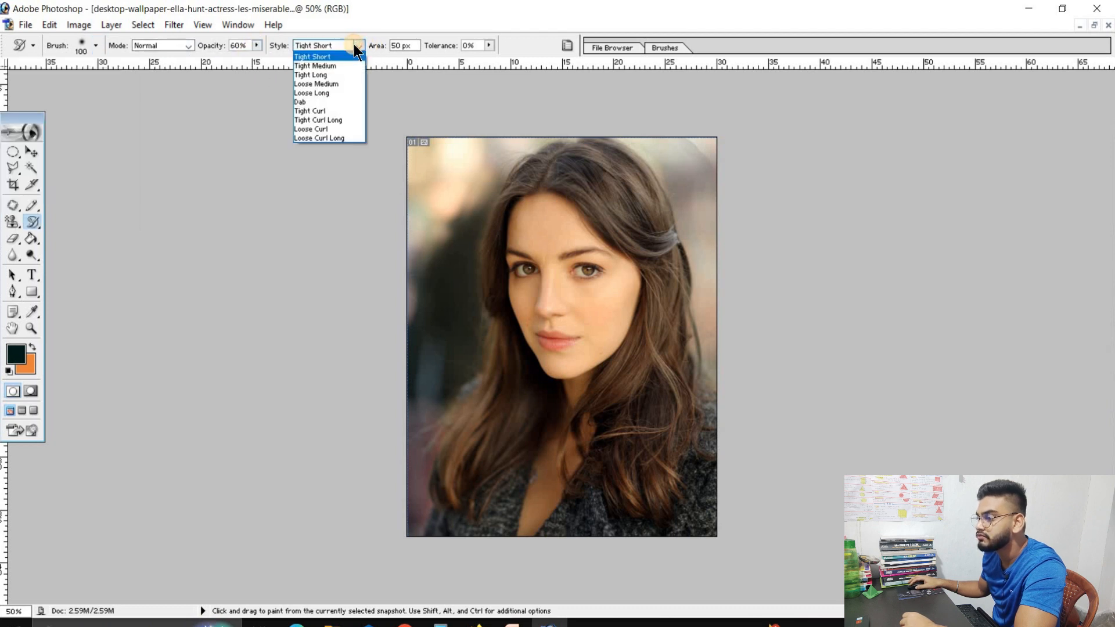
pyautogui.click(326, 84)
pyautogui.moveTo(472, 205)
pyautogui.mouseDown()
pyautogui.moveTo(525, 218)
pyautogui.moveTo(552, 287)
pyautogui.moveTo(530, 332)
pyautogui.moveTo(491, 367)
pyautogui.moveTo(494, 414)
pyautogui.moveTo(527, 438)
pyautogui.moveTo(638, 408)
pyautogui.moveTo(597, 324)
pyautogui.mouseUp()
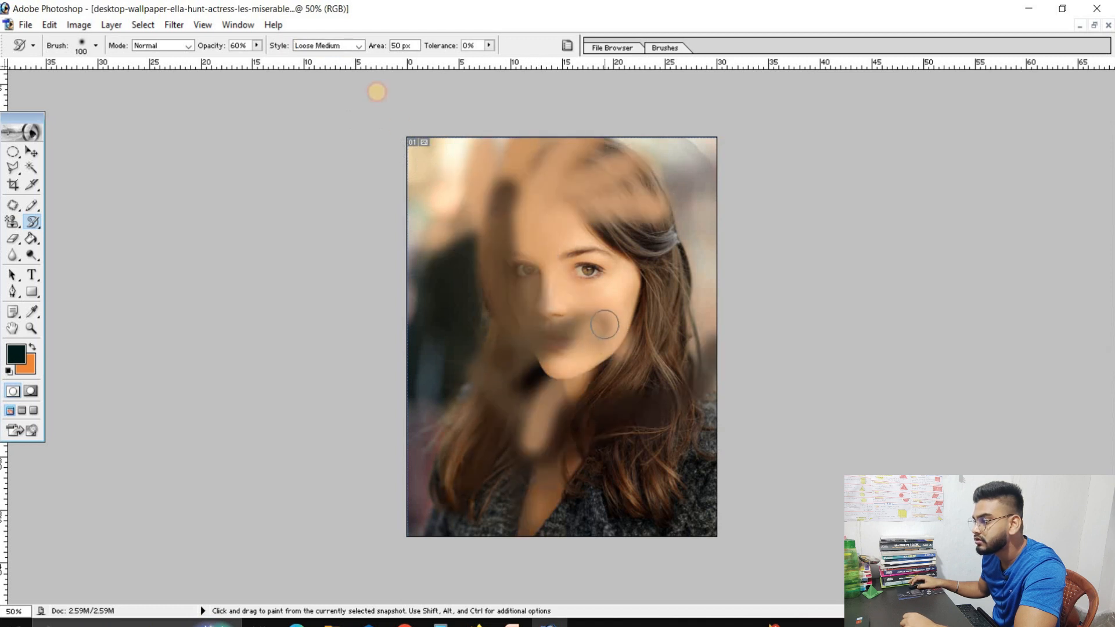
# Step: Switch the Art History Brush style to Tight Short and paint over the portrait's face and lower hair
pyautogui.click(358, 46)
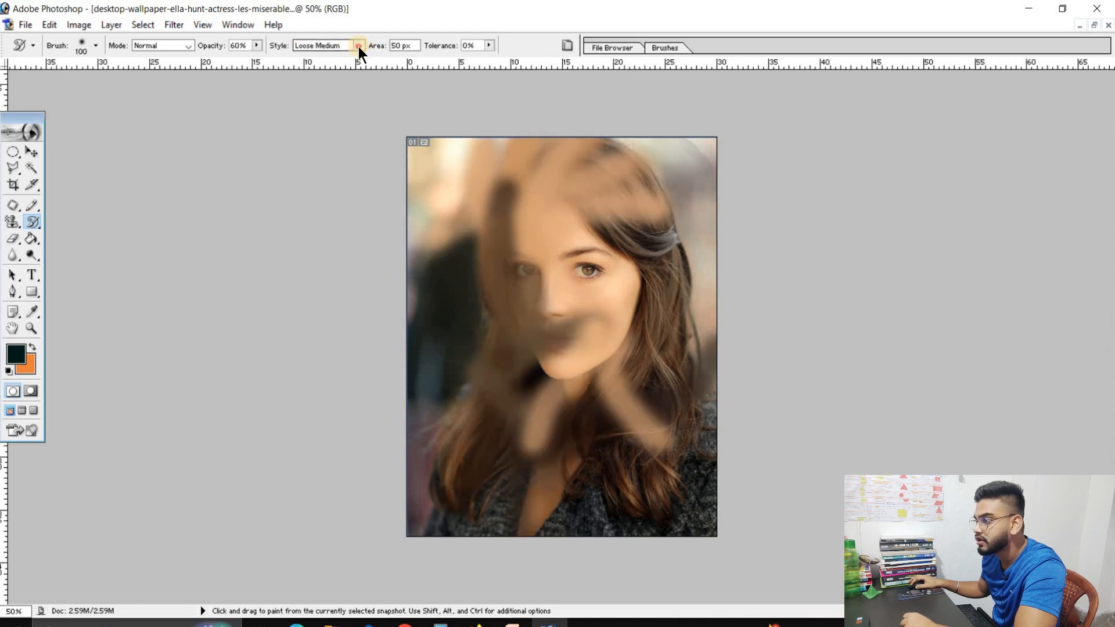
pyautogui.click(333, 56)
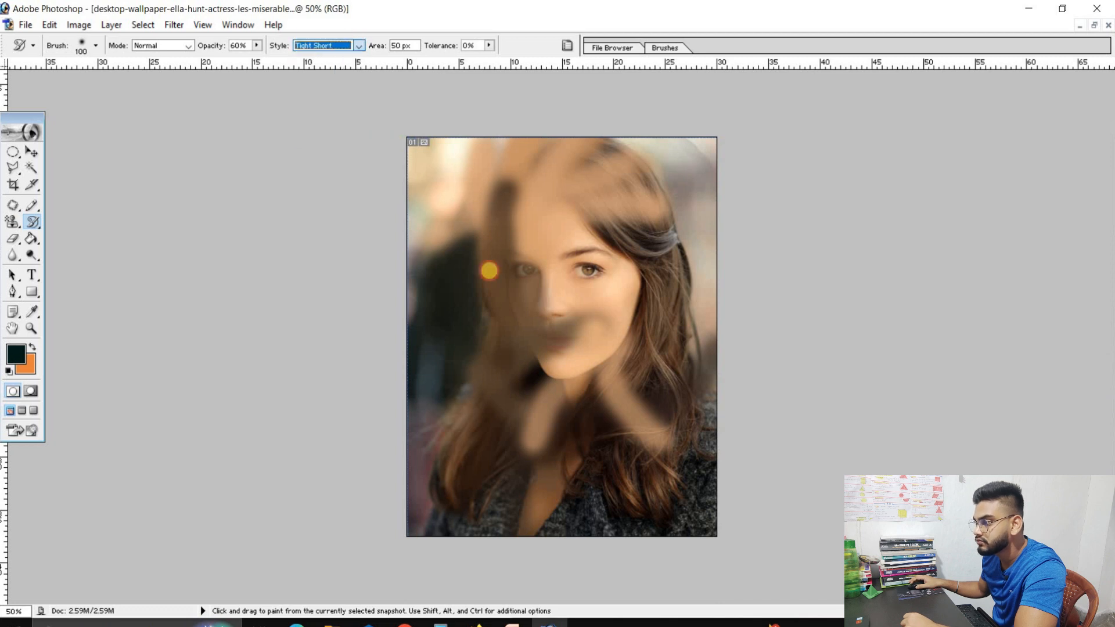
pyautogui.moveTo(655, 534)
pyautogui.mouseDown()
pyautogui.moveTo(690, 433)
pyautogui.moveTo(652, 373)
pyautogui.moveTo(576, 308)
pyautogui.moveTo(552, 367)
pyautogui.moveTo(558, 314)
pyautogui.moveTo(582, 266)
pyautogui.moveTo(524, 274)
pyautogui.moveTo(513, 332)
pyautogui.moveTo(455, 453)
pyautogui.mouseUp()
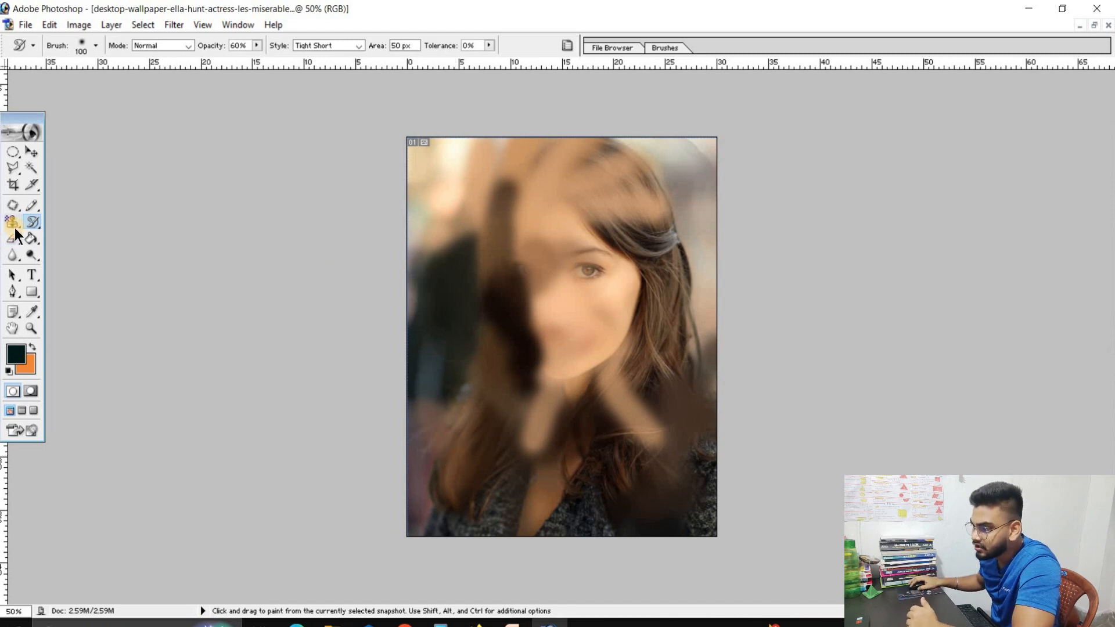
# Step: Return the portrait to a floating window beside the wallpaper and restore the whole portrait with the 500 px History Brush
pyautogui.moveTo(15, 224); pyautogui.dragTo(64, 222)
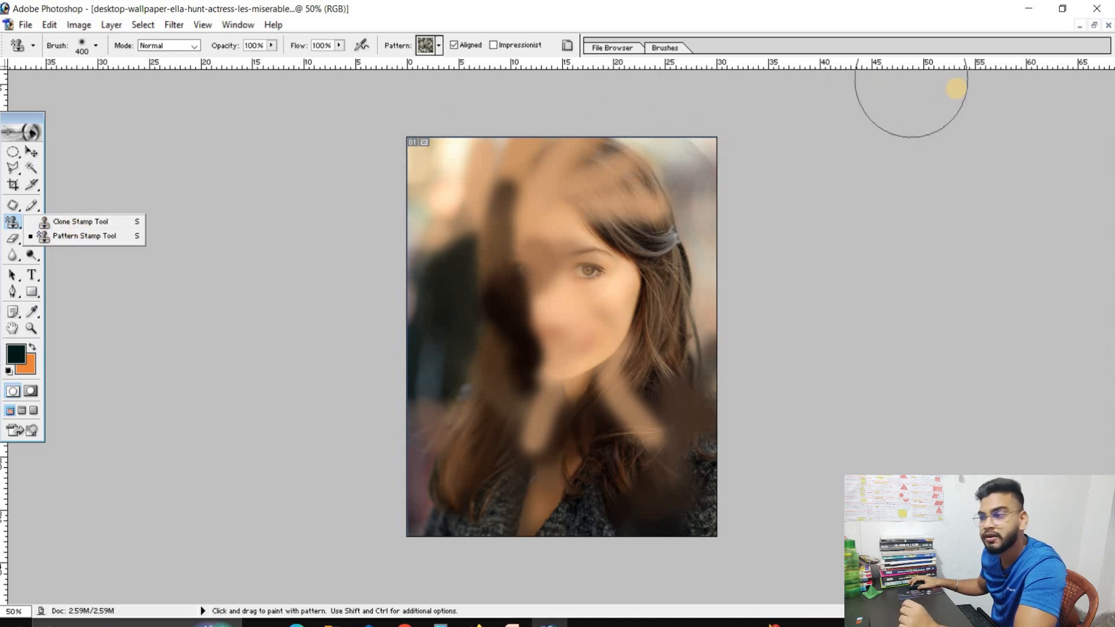
pyautogui.click(1094, 25)
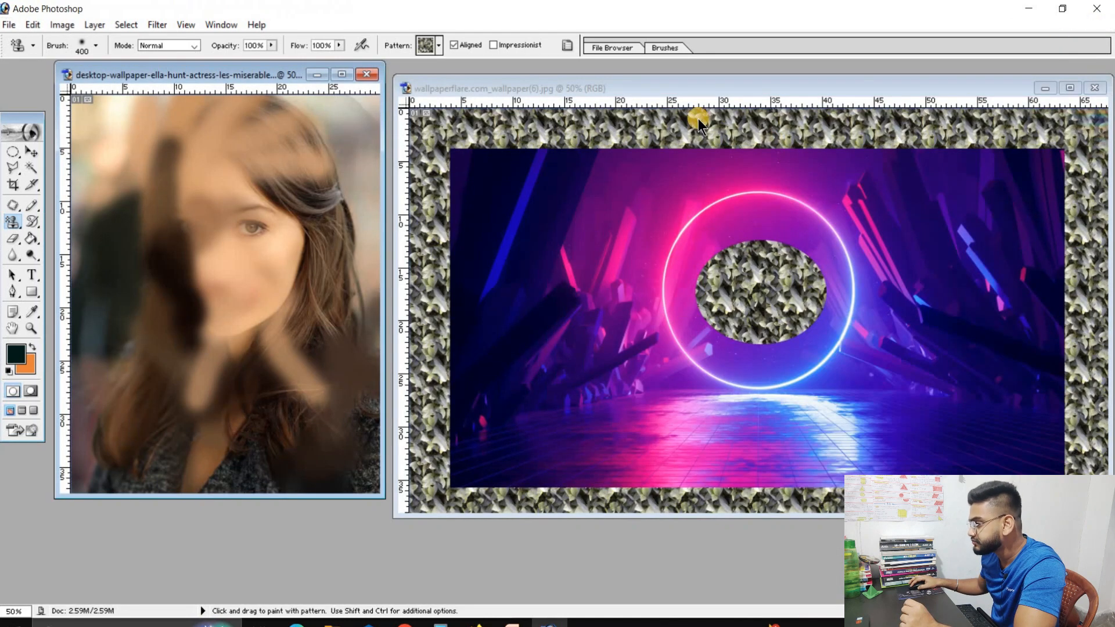
pyautogui.click(34, 220)
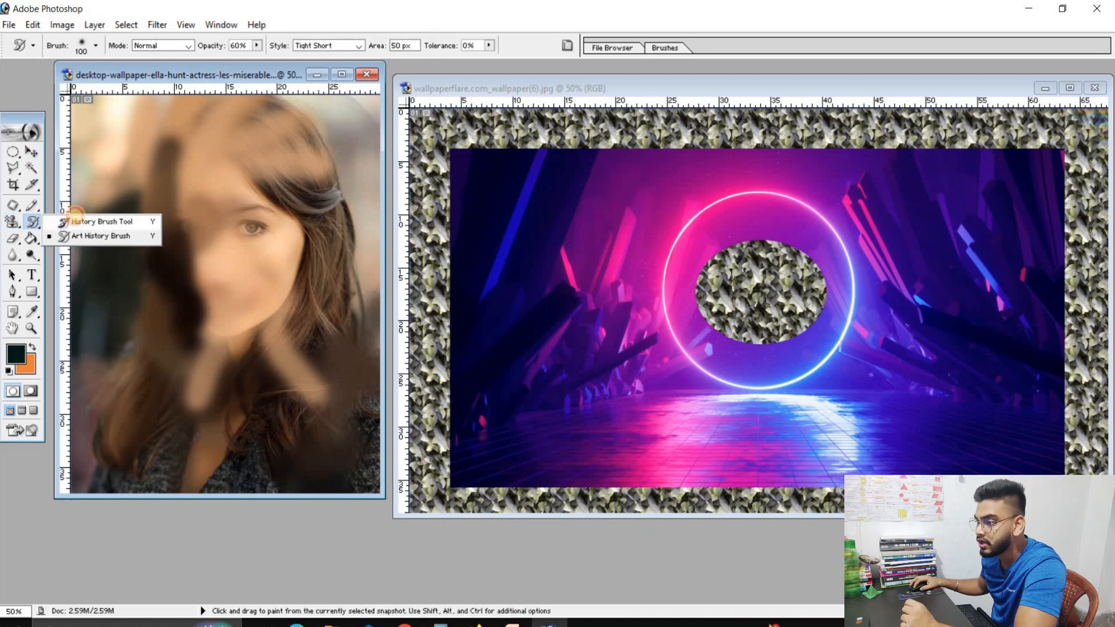
pyautogui.click(79, 217)
pyautogui.moveTo(364, 162)
pyautogui.mouseDown()
pyautogui.moveTo(82, 241)
pyautogui.moveTo(215, 406)
pyautogui.moveTo(279, 319)
pyautogui.moveTo(329, 357)
pyautogui.moveTo(139, 358)
pyautogui.moveTo(241, 283)
pyautogui.mouseUp()
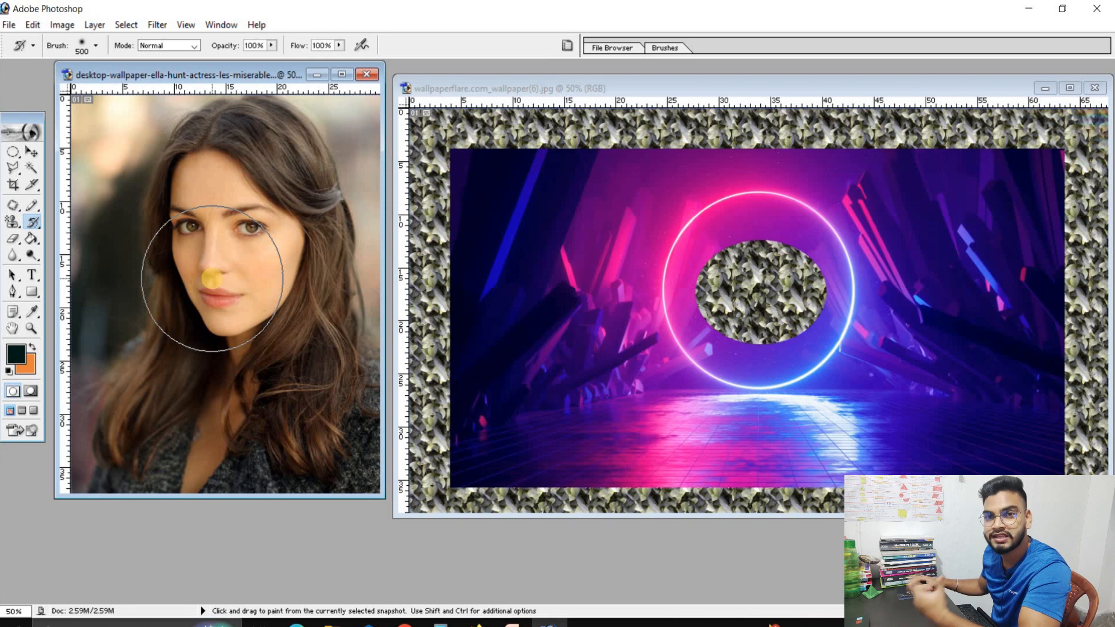
# Step: Paint with the 100 px Tight Short Art History Brush over the portrait's face and the patterned oval in the wallpaper
pyautogui.click(36, 223)
pyautogui.click(68, 239)
pyautogui.moveTo(189, 228)
pyautogui.mouseDown()
pyautogui.moveTo(224, 211)
pyautogui.moveTo(254, 304)
pyautogui.moveTo(298, 247)
pyautogui.moveTo(268, 217)
pyautogui.moveTo(215, 269)
pyautogui.moveTo(206, 326)
pyautogui.moveTo(245, 319)
pyautogui.mouseUp()
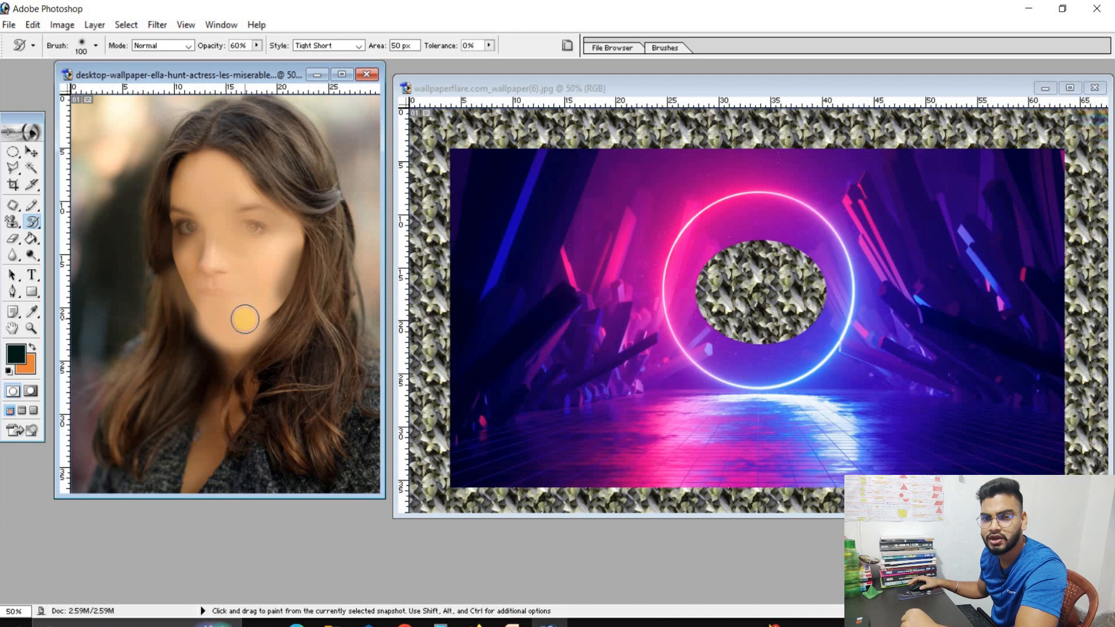
pyautogui.click(670, 259)
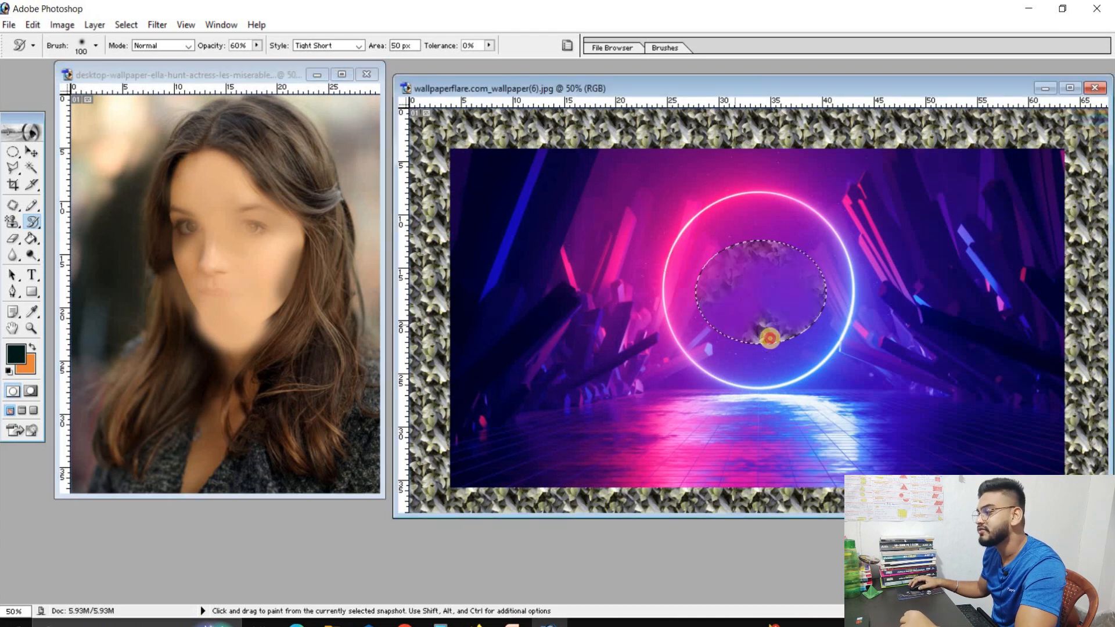